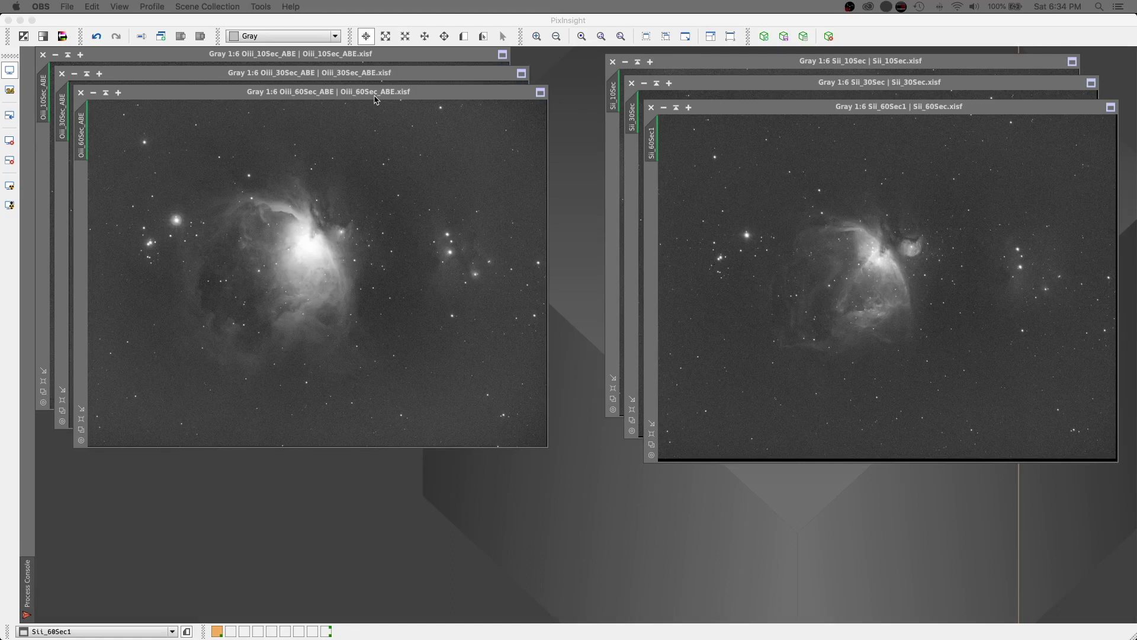
- Spread the stacked OIII 10, 30 and 60 s image windows apart on the workspace
{"action": "left_click", "coordinate": [226, 95]}
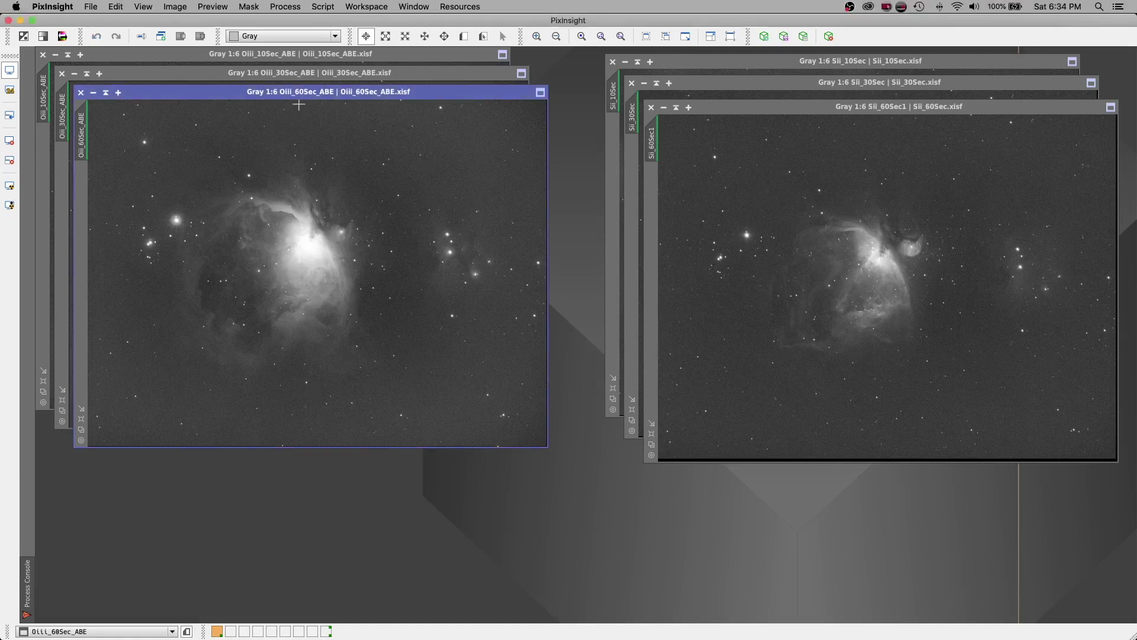
{"action": "left_click_drag", "start_coordinate": [260, 98], "coordinate": [405, 222]}
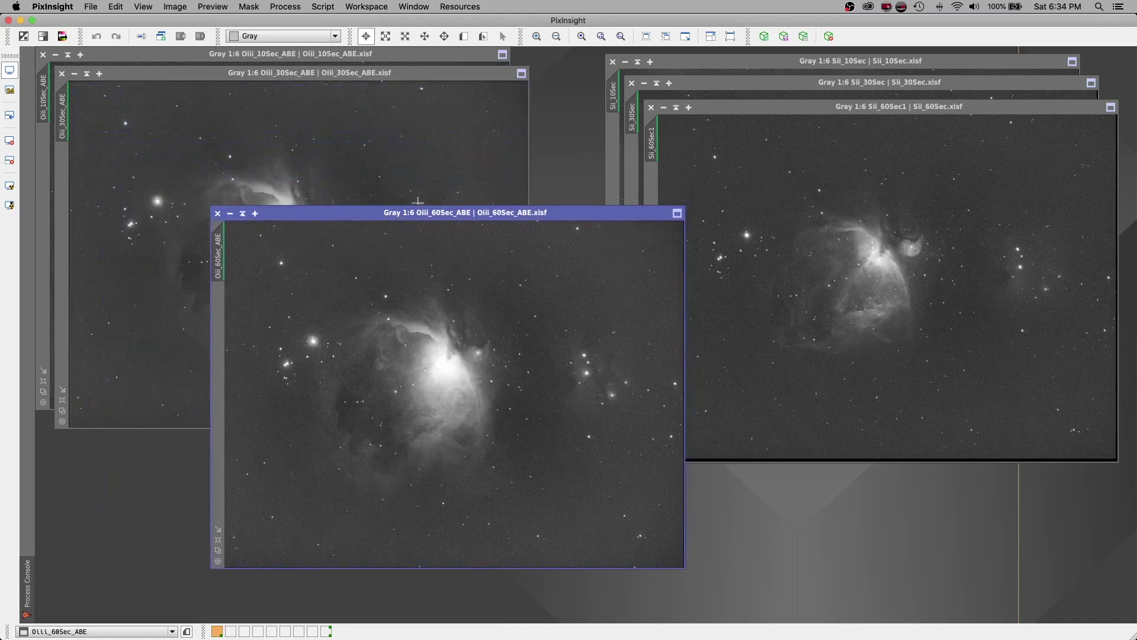
{"action": "left_click_drag", "start_coordinate": [217, 73], "coordinate": [251, 149]}
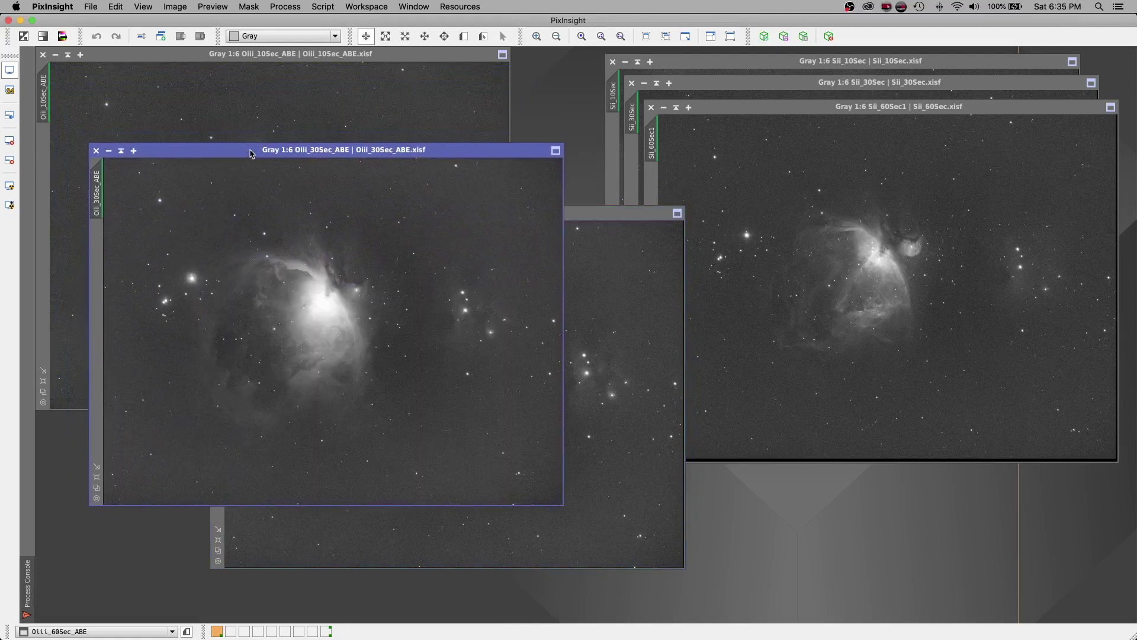
{"action": "left_click", "coordinate": [166, 57]}
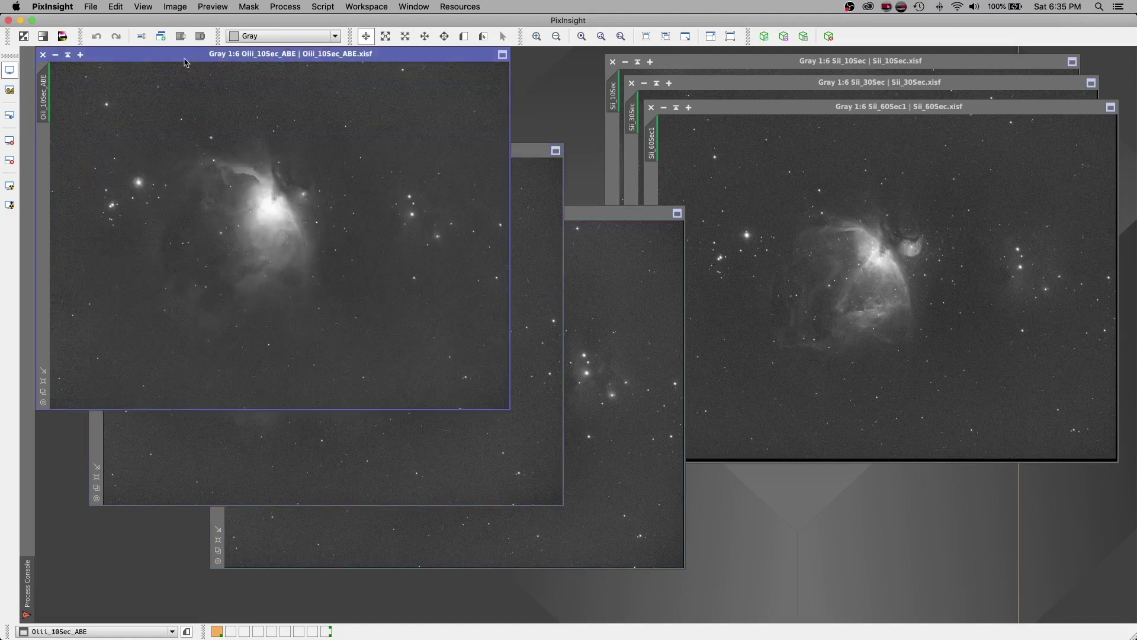
{"action": "left_click_drag", "start_coordinate": [184, 59], "coordinate": [196, 106]}
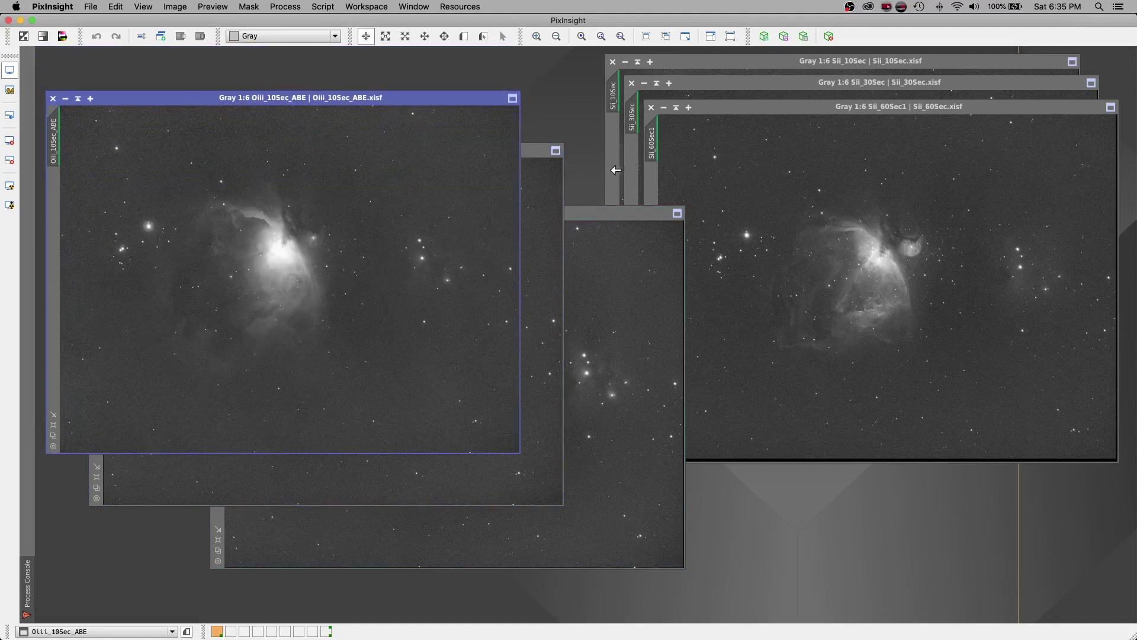
- Zoom the OIII 10 s image in to 1:2
{"action": "left_click", "coordinate": [536, 37]}
{"action": "left_click", "coordinate": [536, 37]}
{"action": "left_click", "coordinate": [536, 37]}
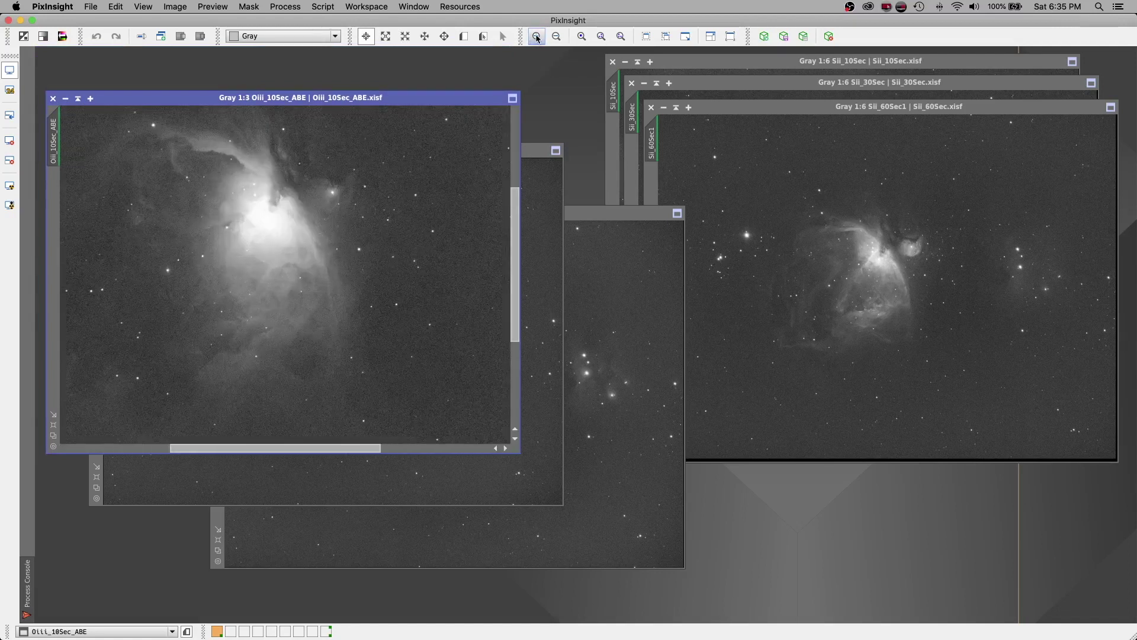
{"action": "left_click", "coordinate": [536, 37]}
{"action": "left_click_drag", "start_coordinate": [515, 237], "coordinate": [517, 206]}
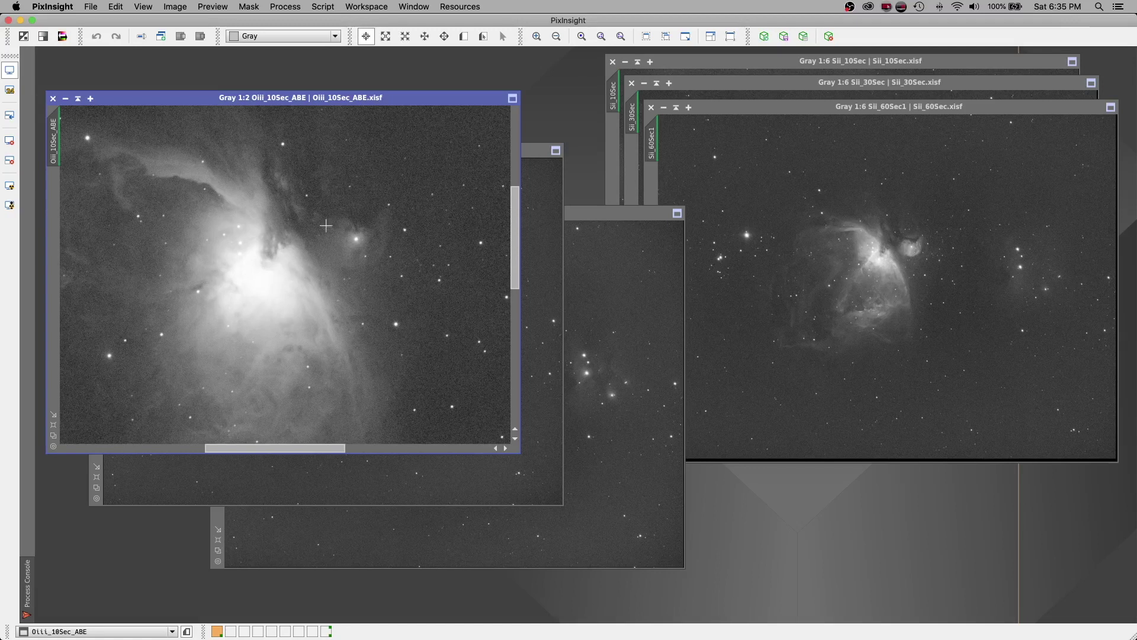
- Bring the OIII 30 s image forward, nudge it up, and zoom it to 1:2
{"action": "left_click", "coordinate": [532, 152]}
{"action": "left_click_drag", "start_coordinate": [431, 157], "coordinate": [433, 127]}
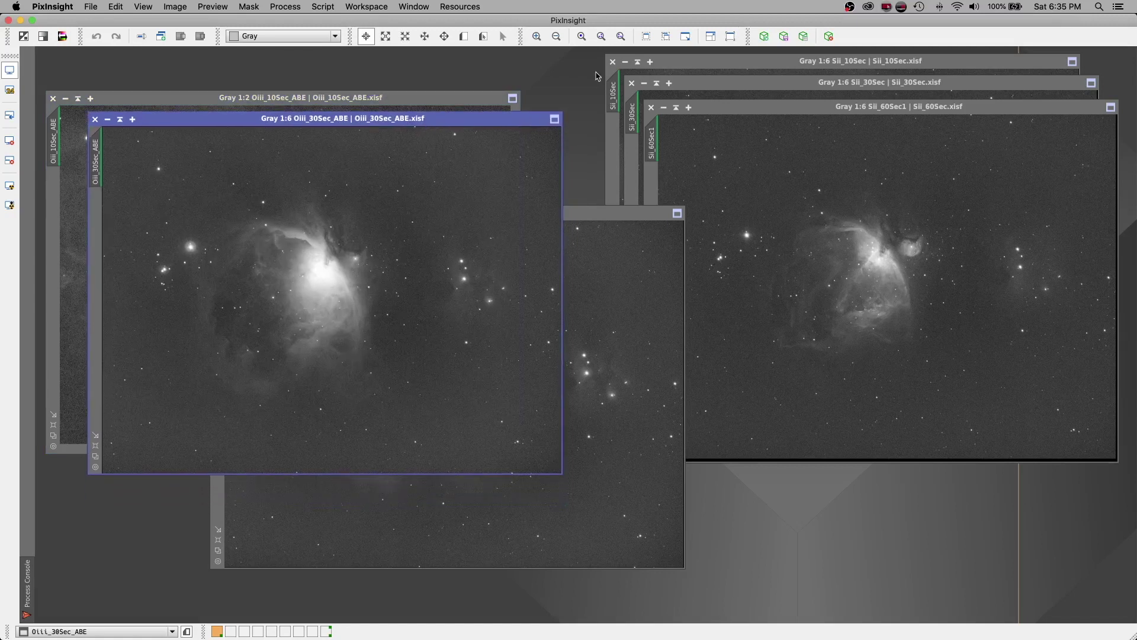
{"action": "left_click", "coordinate": [536, 38]}
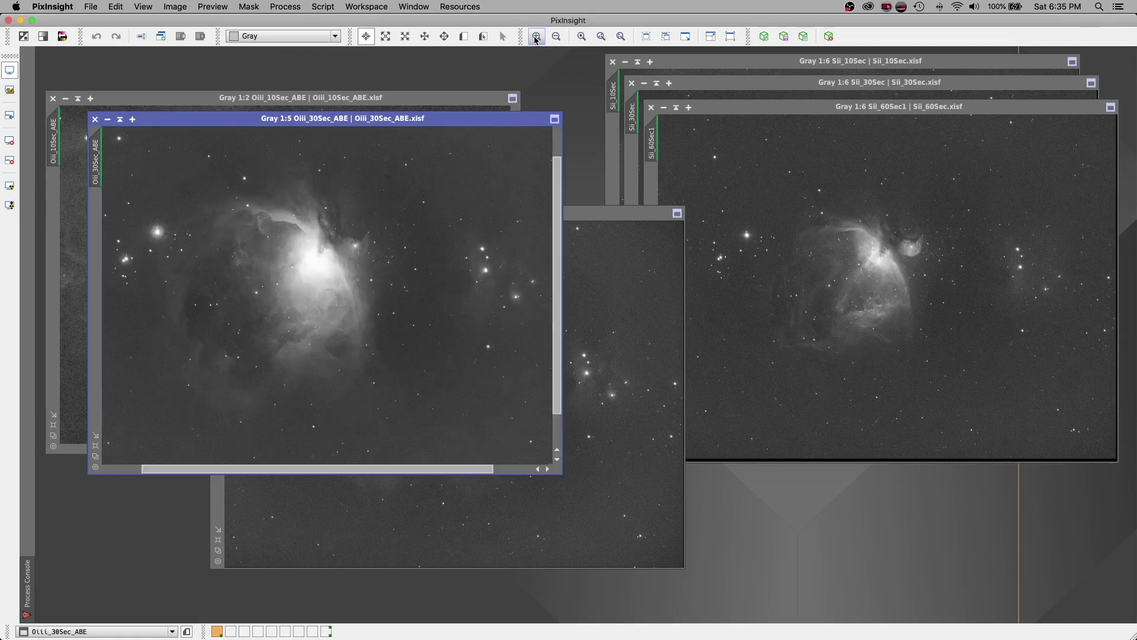
{"action": "left_click", "coordinate": [536, 37]}
{"action": "left_click", "coordinate": [536, 37]}
{"action": "left_click", "coordinate": [536, 38]}
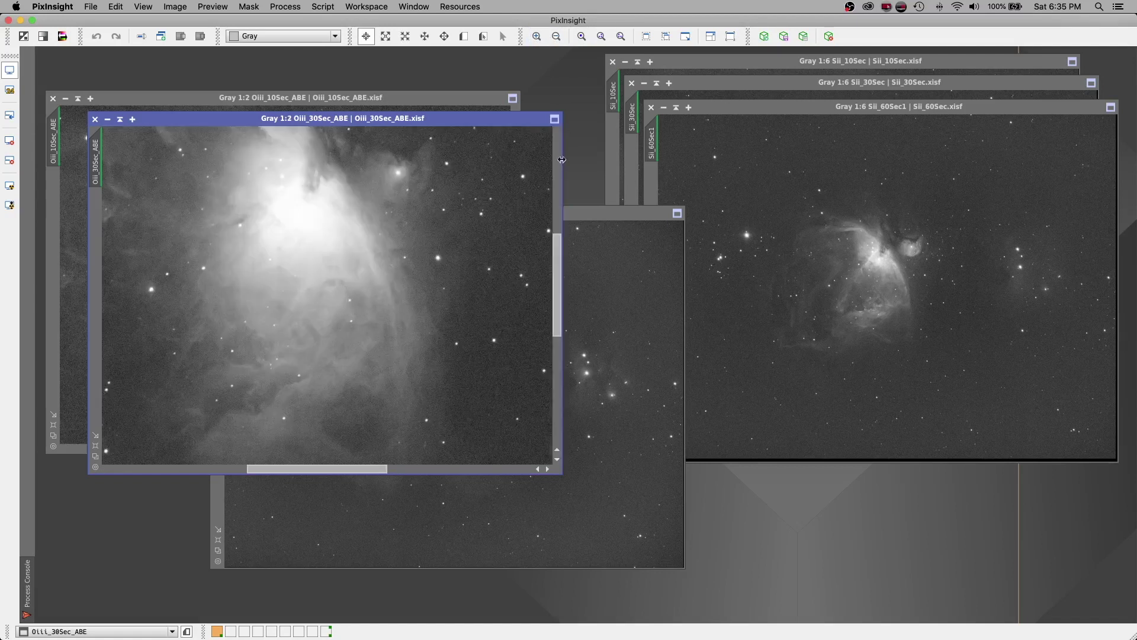
{"action": "scroll", "coordinate": [559, 243], "scroll_direction": "up", "scroll_amount": 2}
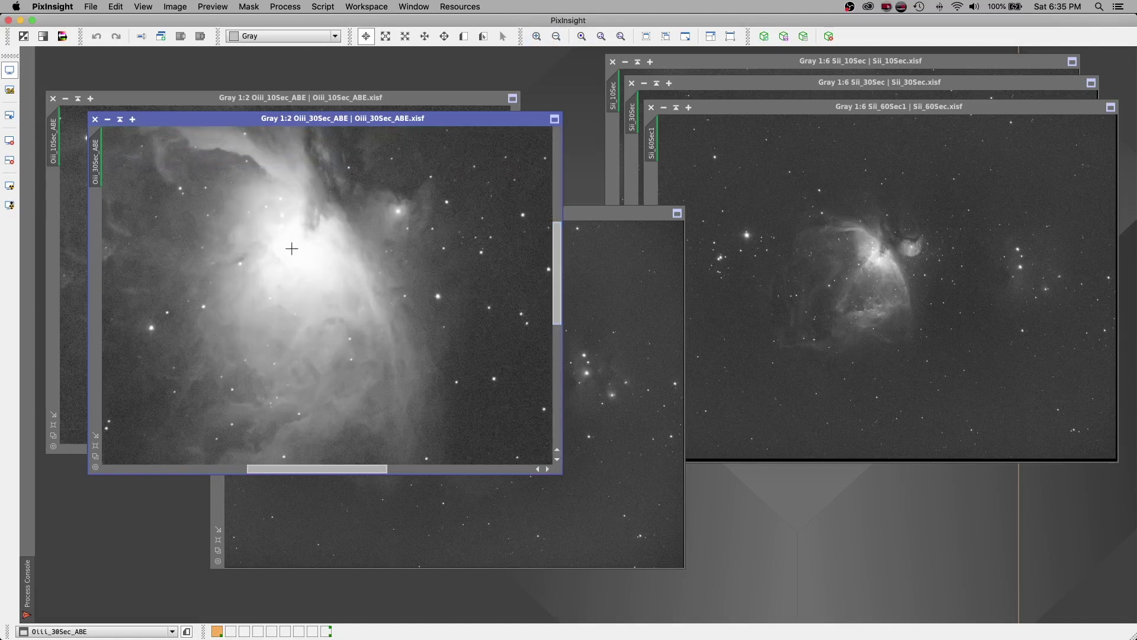
- Move the OIII 60 s image up-left, zoom in, and enlarge its window
{"action": "left_click", "coordinate": [574, 218]}
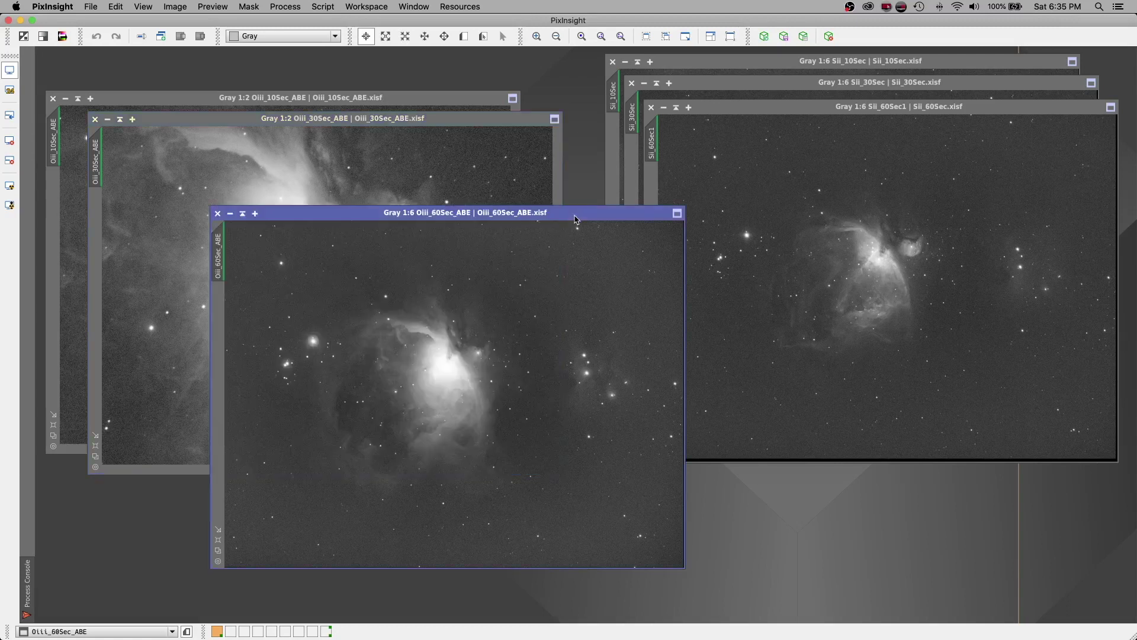
{"action": "left_click_drag", "start_coordinate": [575, 219], "coordinate": [469, 161]}
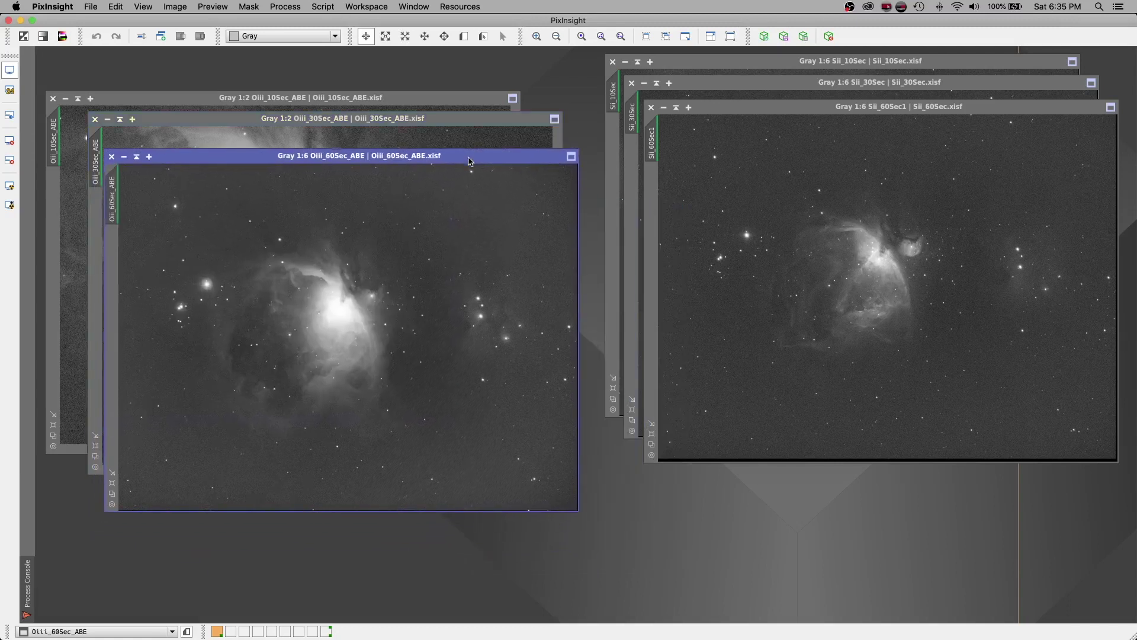
{"action": "left_click", "coordinate": [537, 36]}
{"action": "left_click", "coordinate": [537, 36]}
{"action": "left_click", "coordinate": [536, 36]}
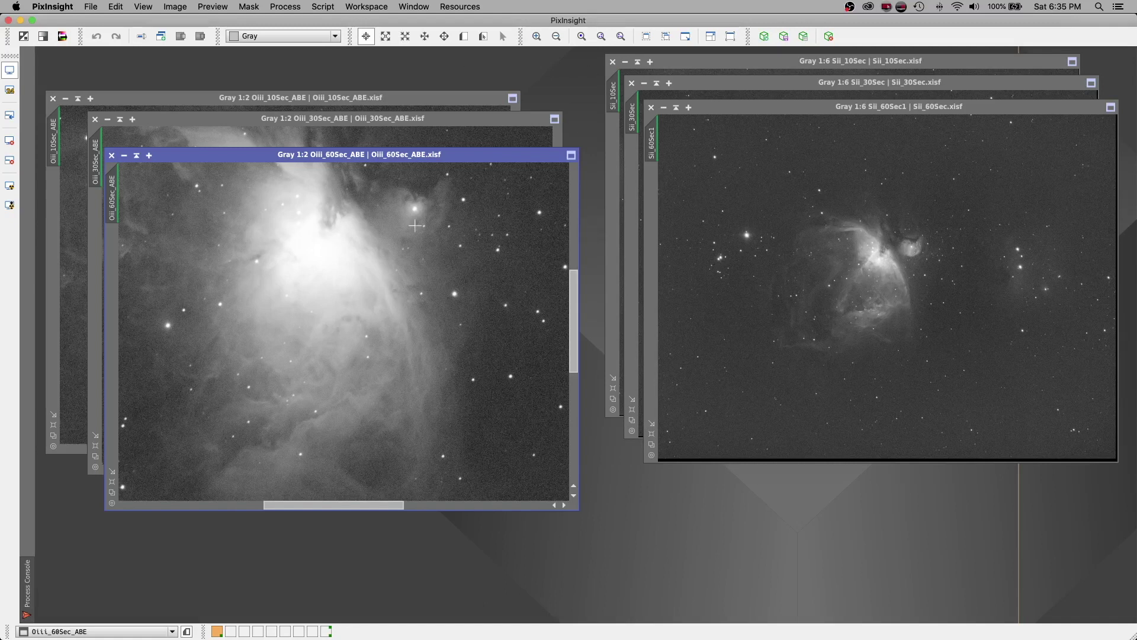
{"action": "left_click", "coordinate": [112, 482]}
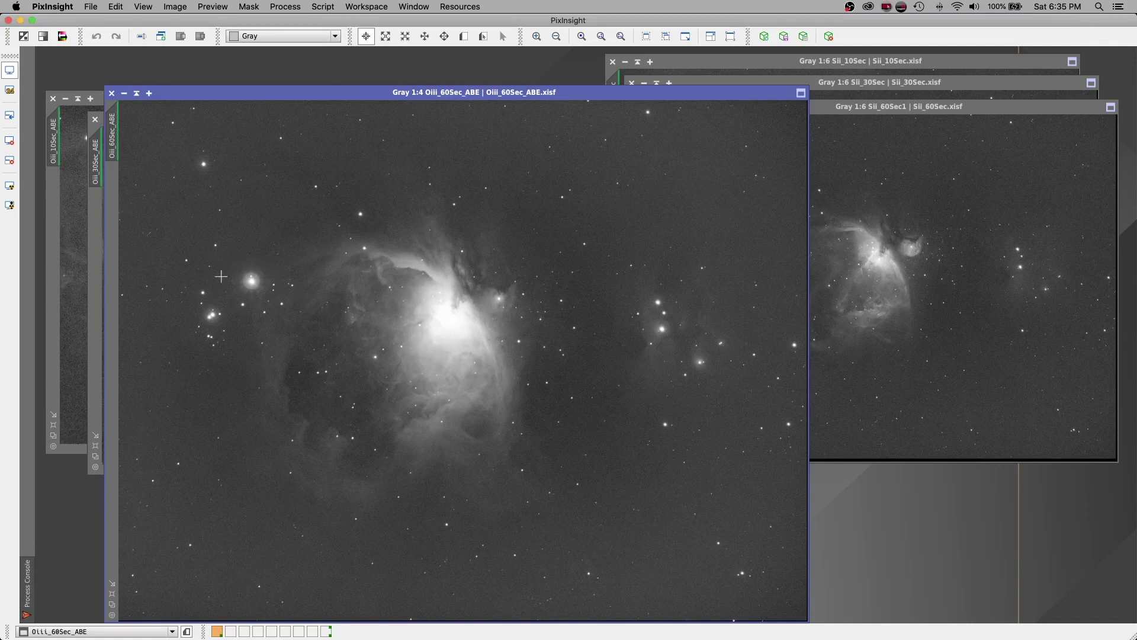
- View Oiii_60Sec_ABE at 1:1 and scroll over to the star cluster
{"action": "left_click", "coordinate": [536, 36]}
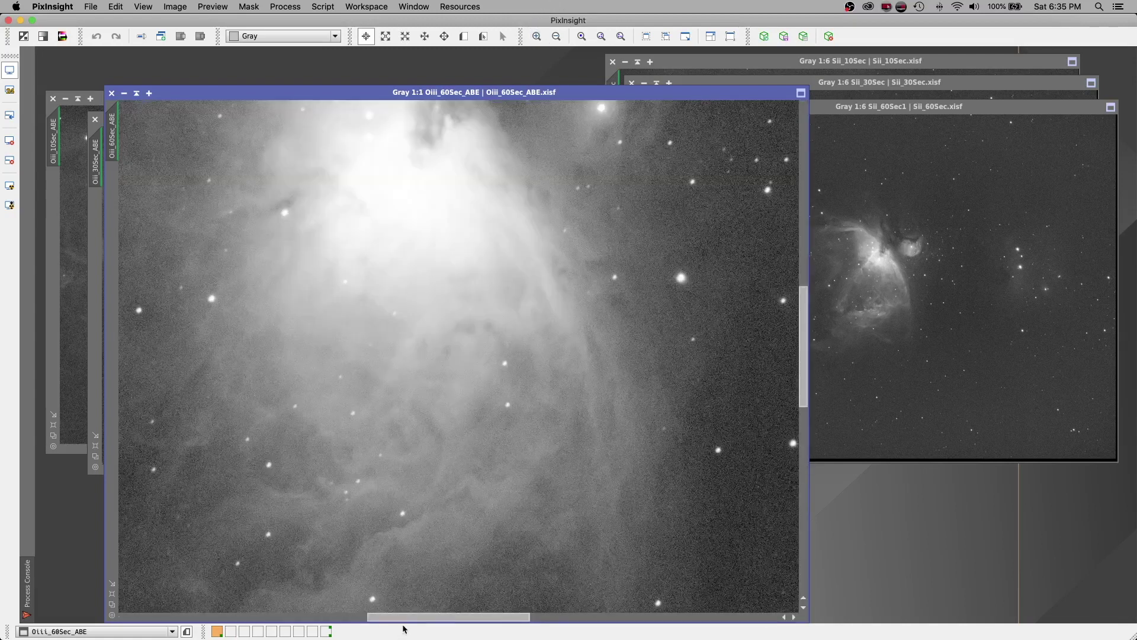
{"action": "left_click_drag", "start_coordinate": [405, 617], "coordinate": [318, 610]}
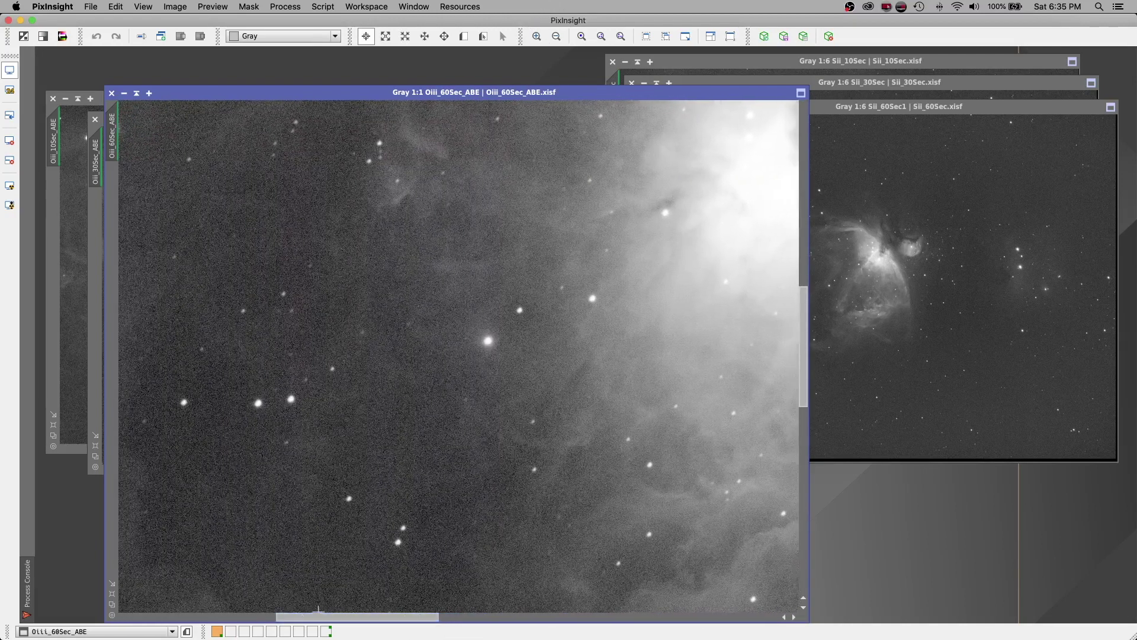
{"action": "left_click_drag", "start_coordinate": [802, 314], "coordinate": [801, 207]}
{"action": "scroll", "coordinate": [775, 342], "scroll_direction": "up", "scroll_amount": 3}
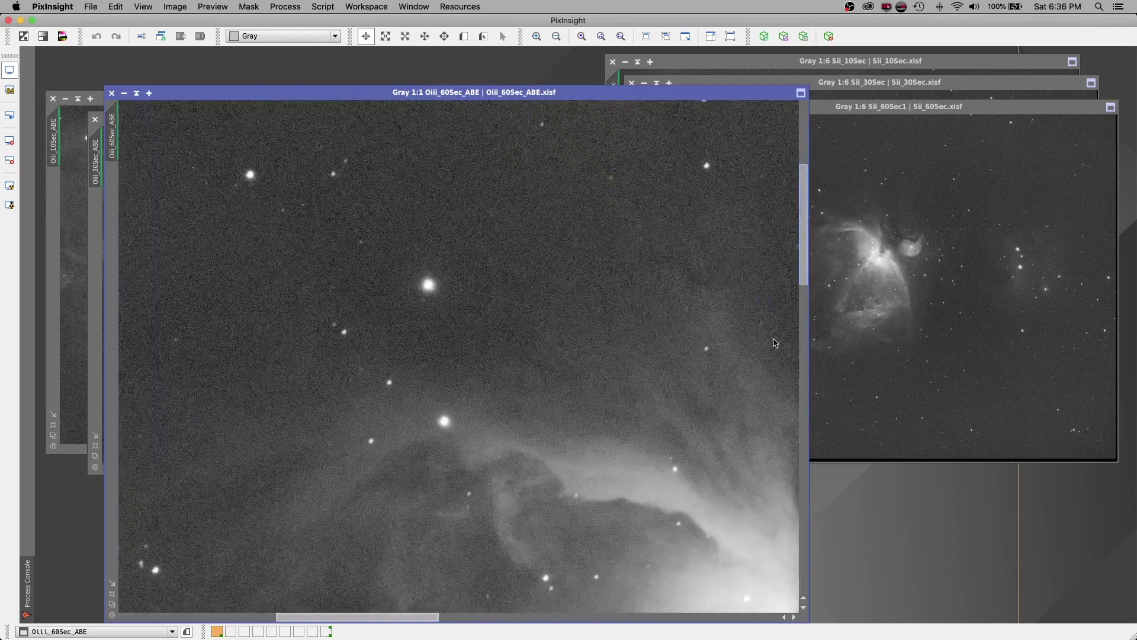
{"action": "scroll", "coordinate": [775, 342], "scroll_direction": "down", "scroll_amount": 5}
{"action": "left_click_drag", "start_coordinate": [373, 617], "coordinate": [216, 616]}
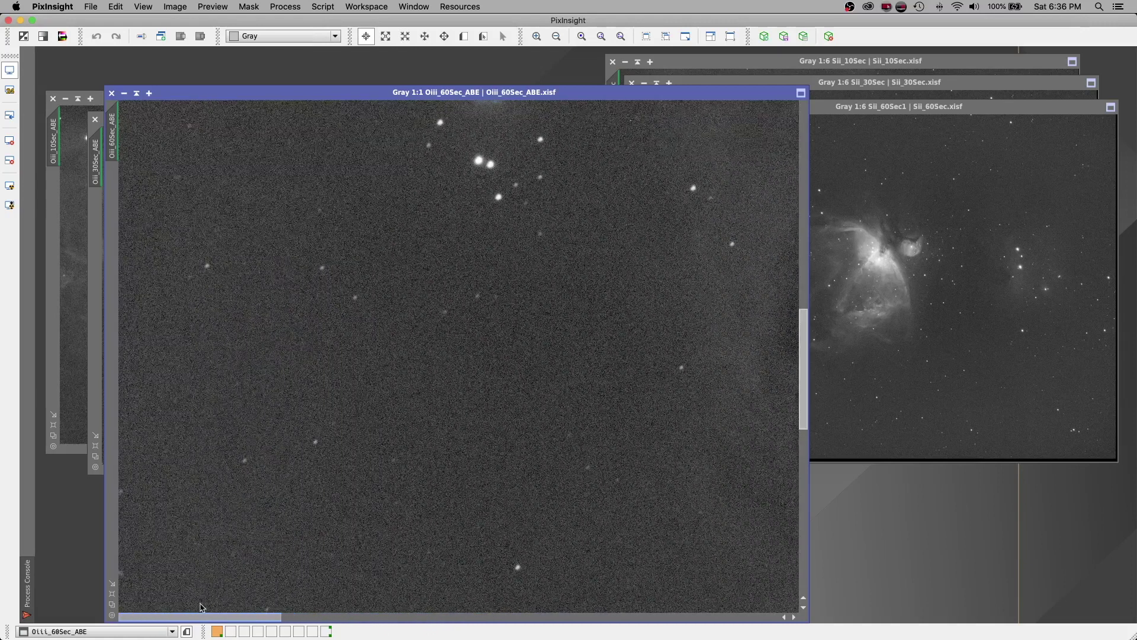
{"action": "left_click", "coordinate": [824, 349]}
{"action": "left_click", "coordinate": [724, 138]}
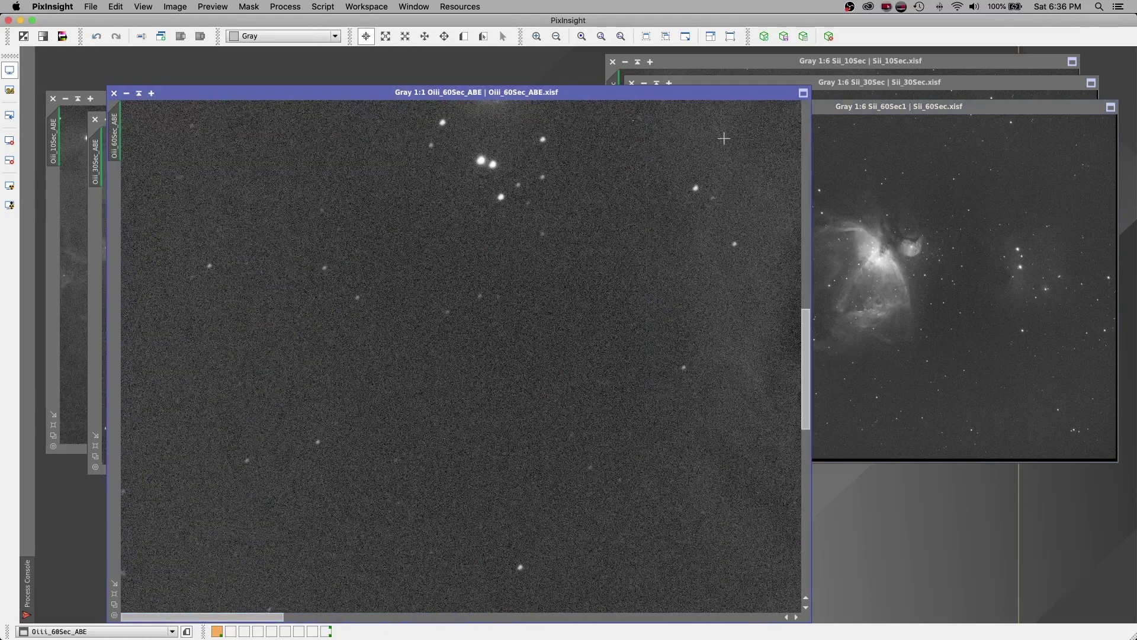
{"action": "left_click_drag", "start_coordinate": [806, 336], "coordinate": [806, 261]}
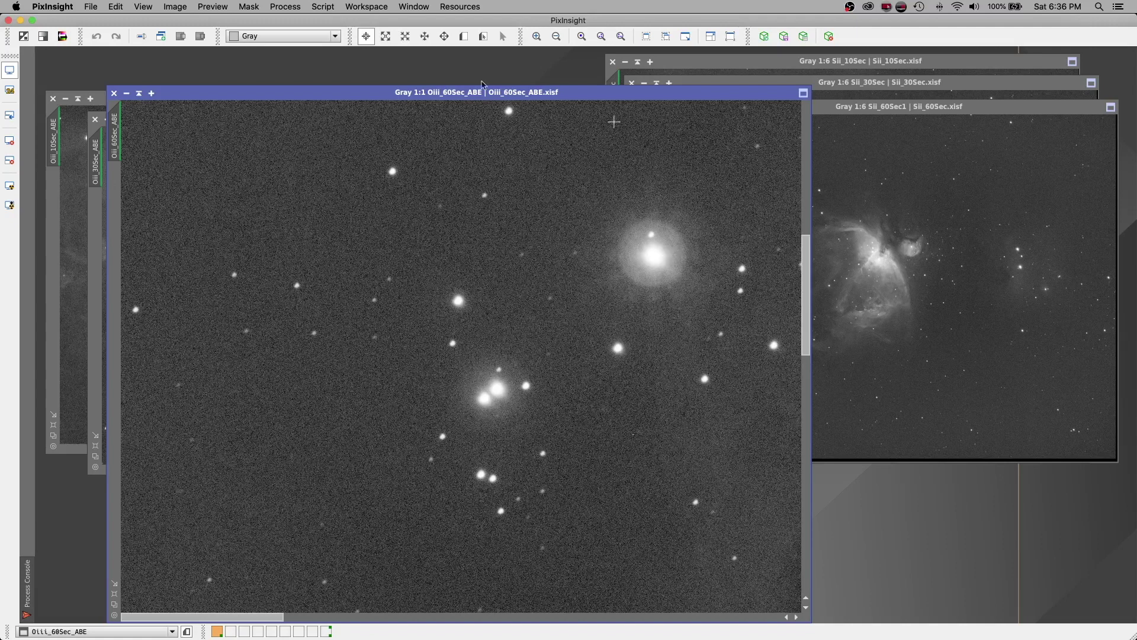
- Zoom Oiii_60Sec_ABE out to 1:4 and apply a stronger STF auto stretch
{"action": "left_click", "coordinate": [116, 593]}
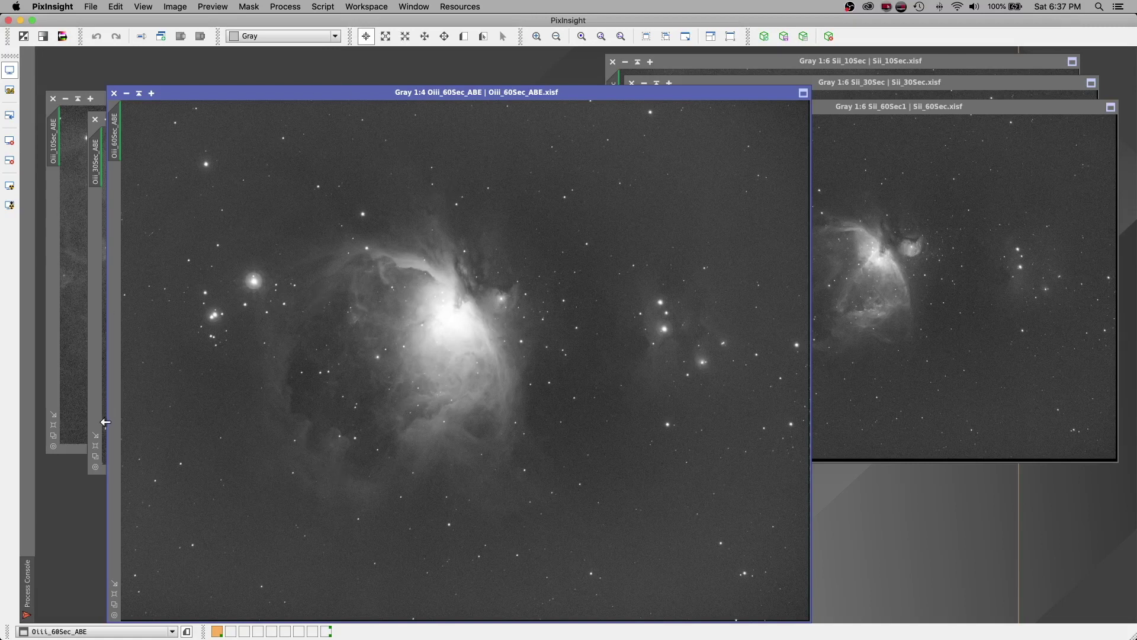
{"action": "left_click", "coordinate": [115, 594]}
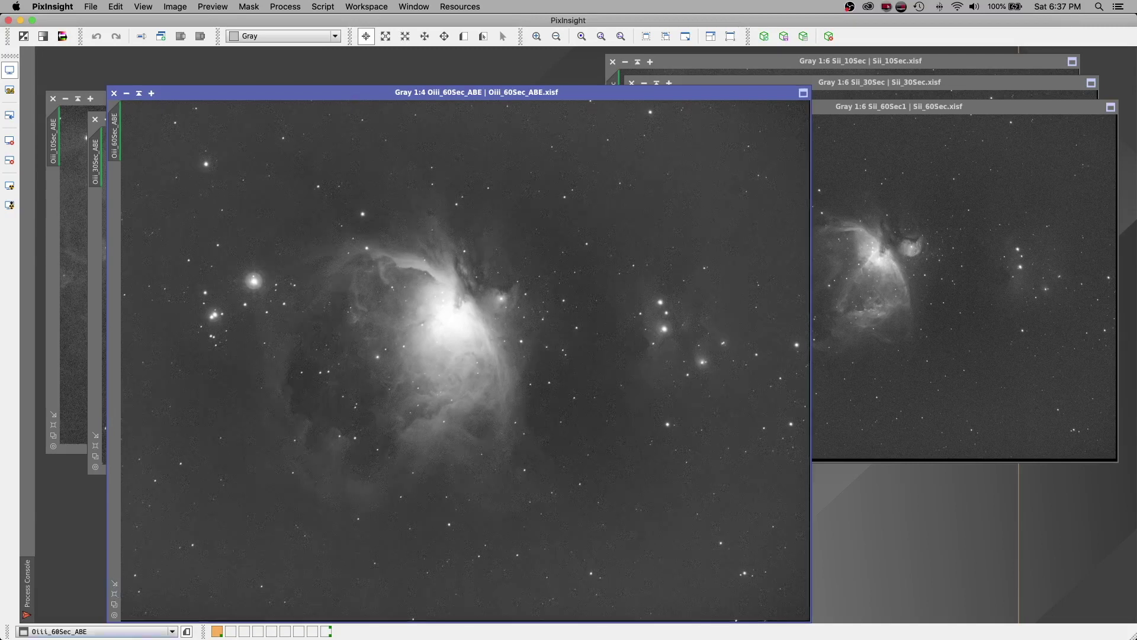
- Return OIII 60 s to 1:6, move SII 60 s left and view it at 1:1
{"action": "left_click", "coordinate": [114, 604]}
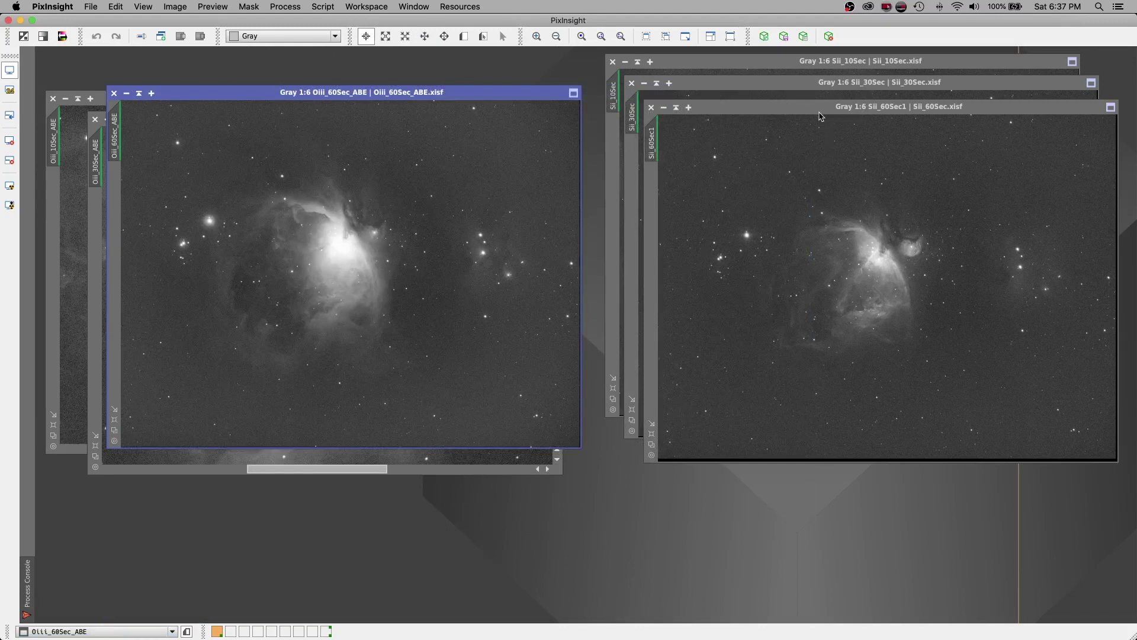
{"action": "left_click_drag", "start_coordinate": [819, 112], "coordinate": [263, 131]}
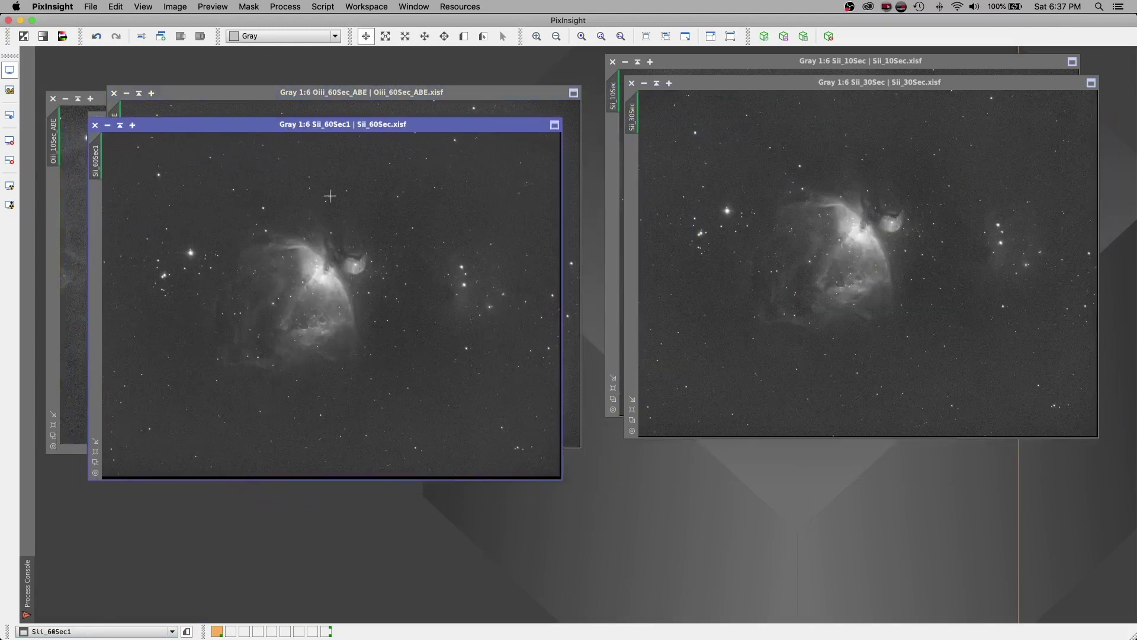
{"action": "left_click", "coordinate": [537, 38]}
{"action": "left_click", "coordinate": [537, 38]}
{"action": "left_click", "coordinate": [536, 38]}
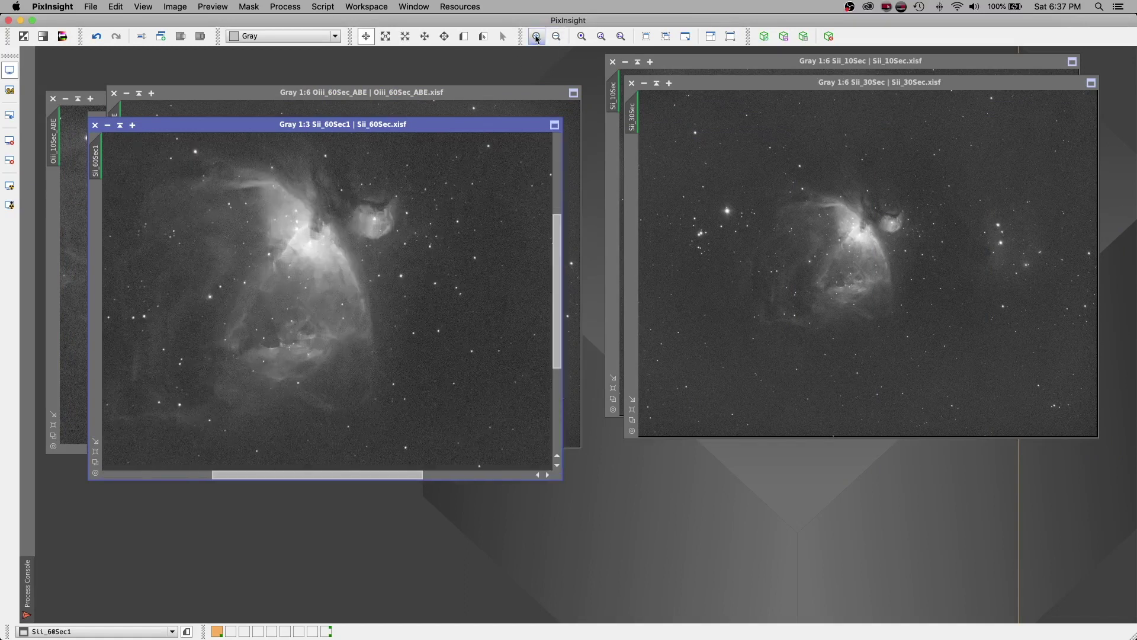
{"action": "left_click", "coordinate": [537, 37]}
{"action": "left_click", "coordinate": [537, 37]}
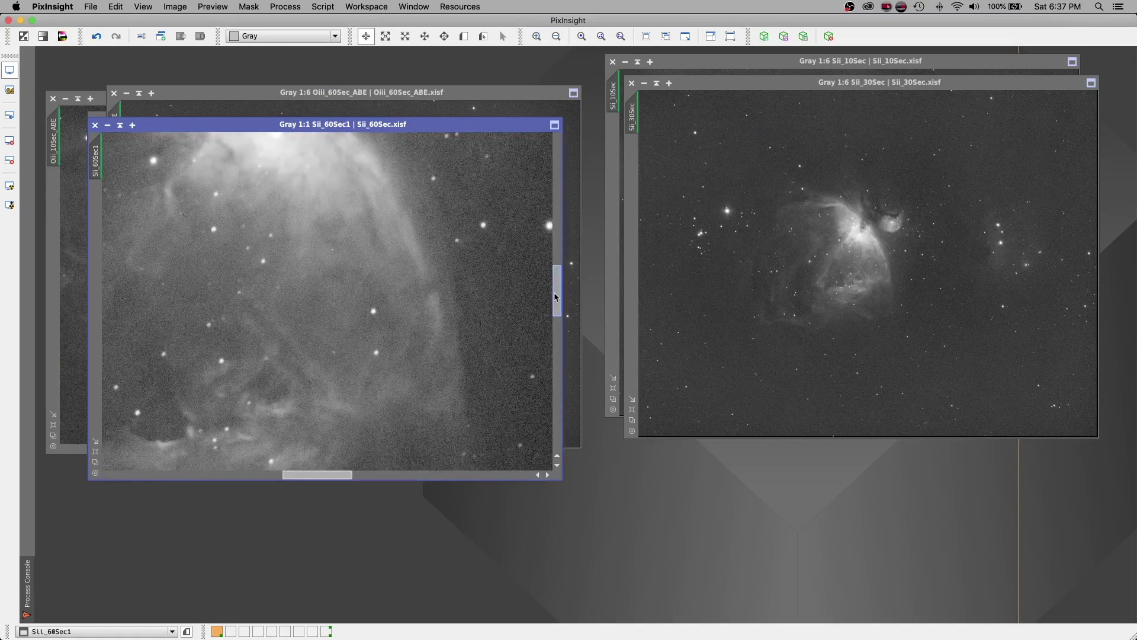
{"action": "left_click_drag", "start_coordinate": [557, 297], "coordinate": [556, 269]}
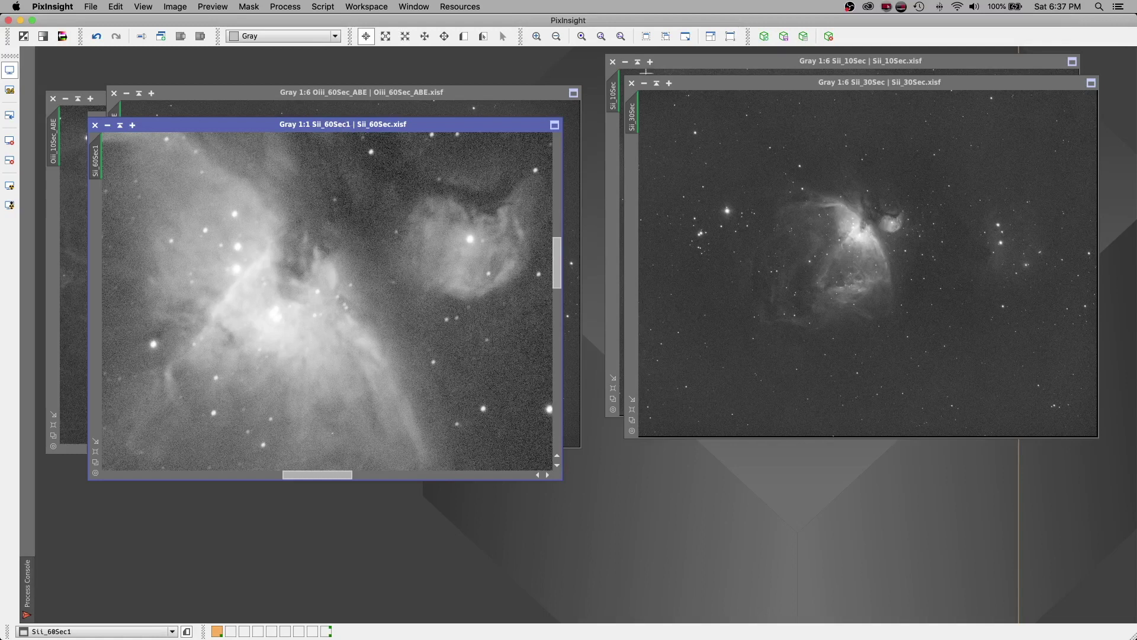
- Move the SII 30 s image to centre-left and view it at 1:1
{"action": "left_click_drag", "start_coordinate": [741, 86], "coordinate": [351, 140]}
{"action": "left_click", "coordinate": [536, 37]}
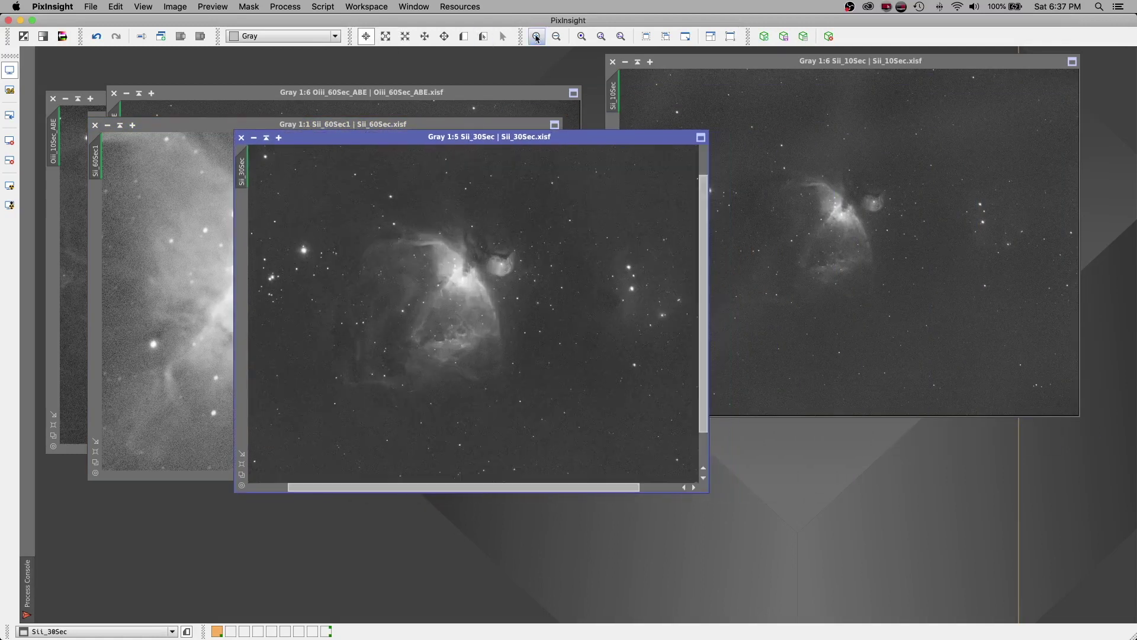
{"action": "left_click", "coordinate": [537, 36]}
{"action": "left_click", "coordinate": [537, 36]}
{"action": "left_click", "coordinate": [537, 37]}
{"action": "left_click", "coordinate": [536, 37]}
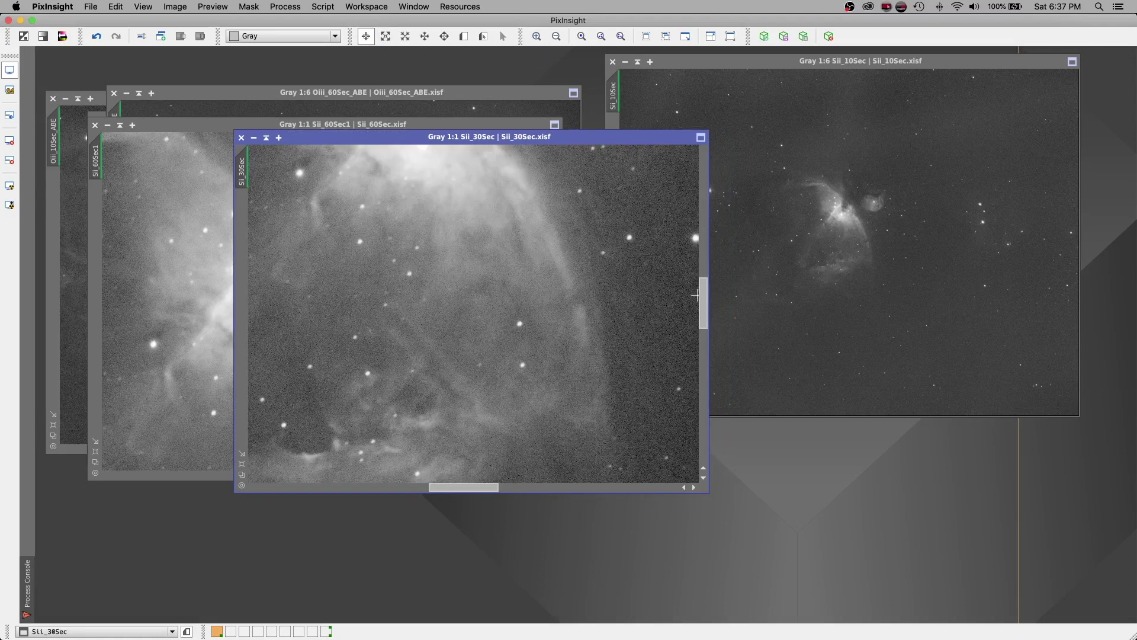
{"action": "left_click_drag", "start_coordinate": [705, 320], "coordinate": [704, 283]}
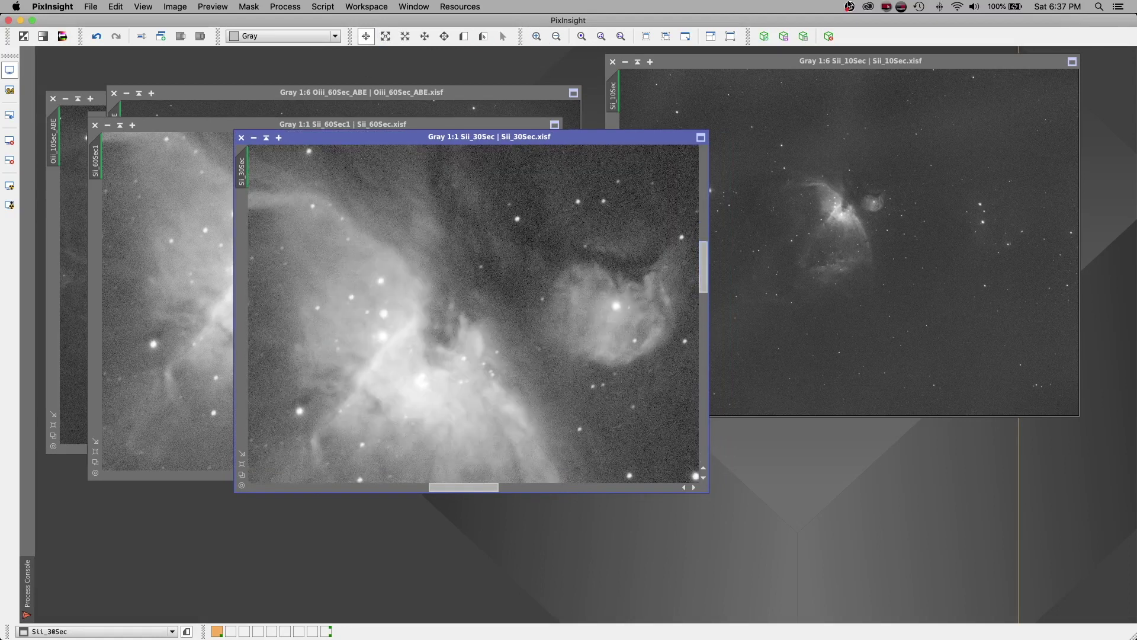
- Place the SII 10 s image over the 30 s and zoom it in
{"action": "left_click_drag", "start_coordinate": [798, 62], "coordinate": [397, 108]}
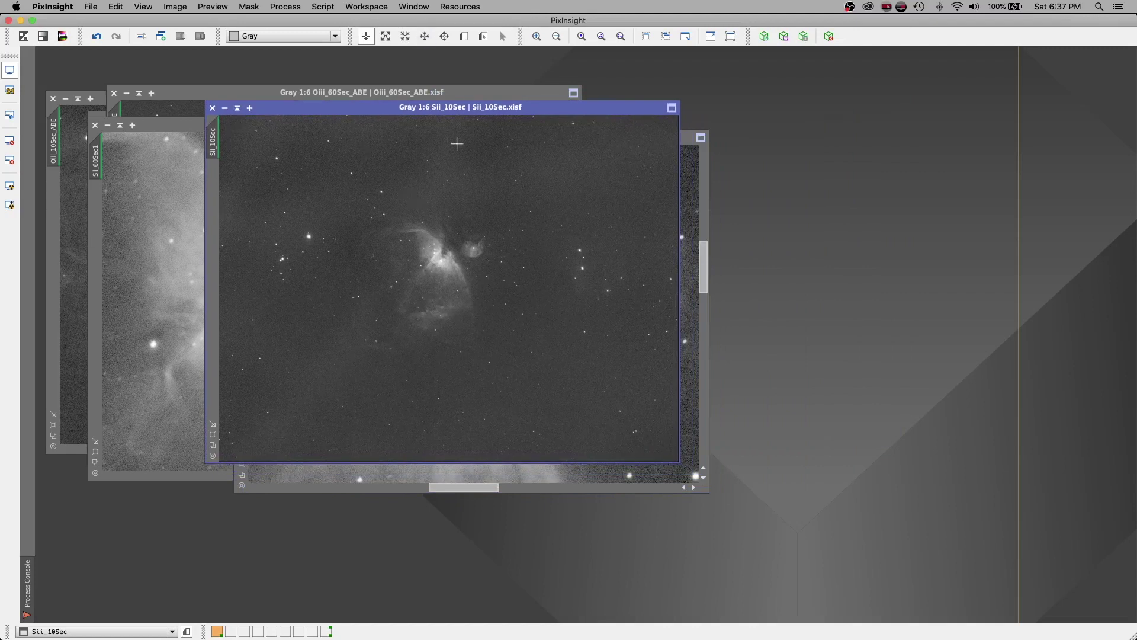
{"action": "left_click", "coordinate": [538, 38]}
{"action": "left_click", "coordinate": [538, 38]}
{"action": "left_click", "coordinate": [538, 38]}
{"action": "left_click", "coordinate": [538, 38]}
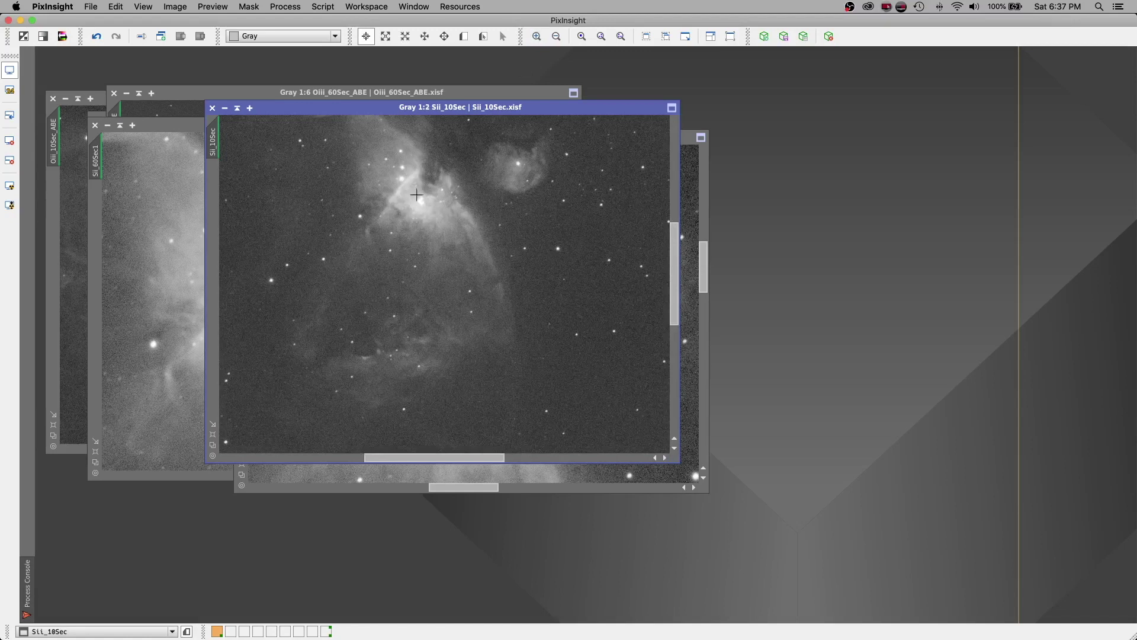
- Stack the SII 10, 30 and 60 s images on the right and OIII images on the left
{"action": "left_click_drag", "start_coordinate": [384, 111], "coordinate": [780, 79]}
{"action": "left_click_drag", "start_coordinate": [471, 143], "coordinate": [847, 105]}
{"action": "left_click_drag", "start_coordinate": [297, 129], "coordinate": [832, 134]}
{"action": "left_click_drag", "start_coordinate": [366, 95], "coordinate": [339, 188]}
{"action": "left_click_drag", "start_coordinate": [350, 126], "coordinate": [306, 130]}
{"action": "left_click", "coordinate": [528, 194]}
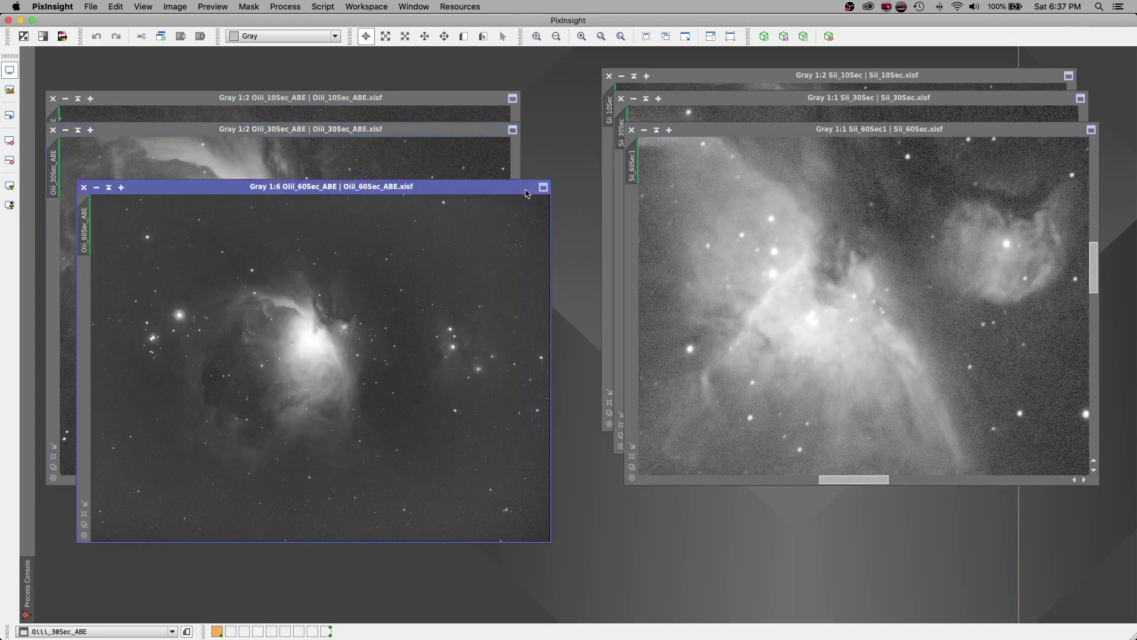
{"action": "left_click_drag", "start_coordinate": [481, 192], "coordinate": [449, 210]}
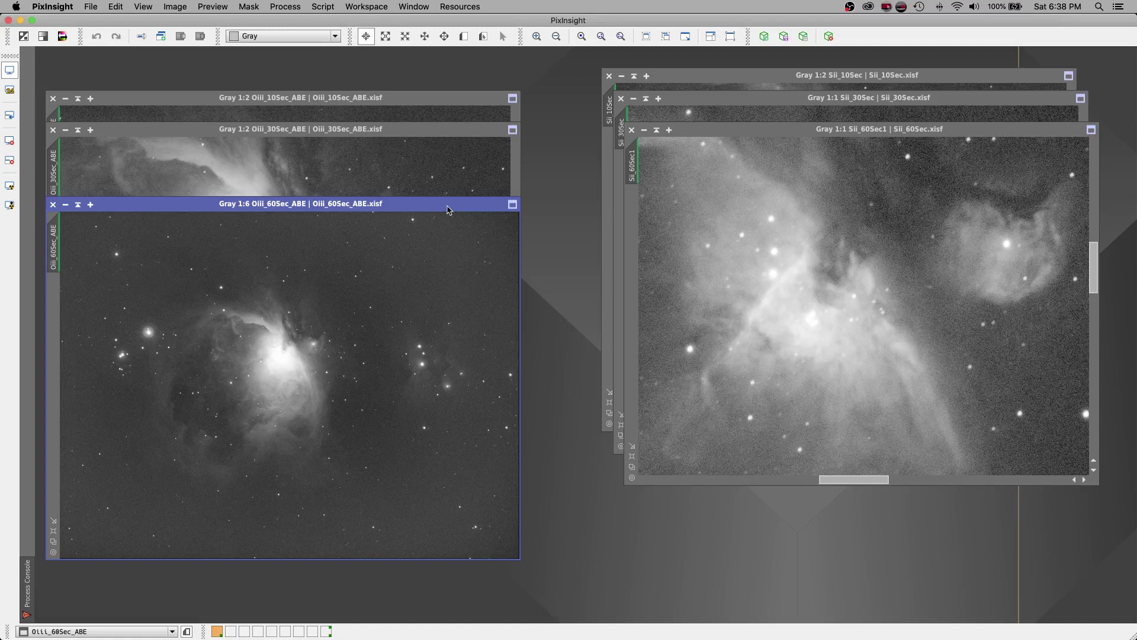
- Go through the Process menu to ImageIntegration > HDRComposition
{"action": "left_click", "coordinate": [297, 8]}
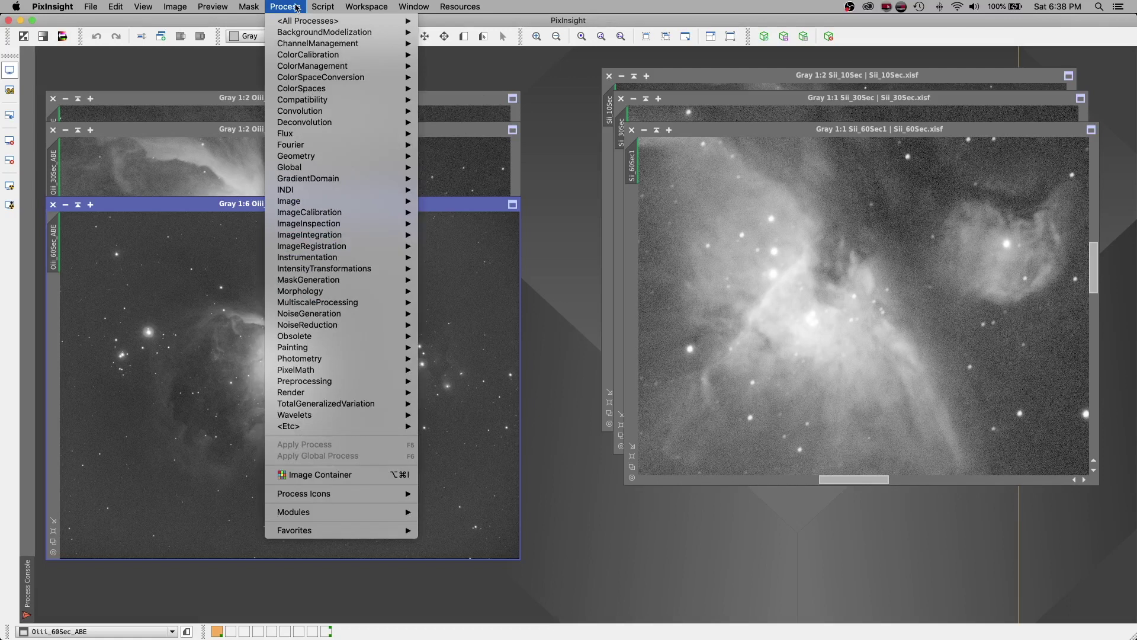
{"action": "mouse_move", "coordinate": [315, 218]}
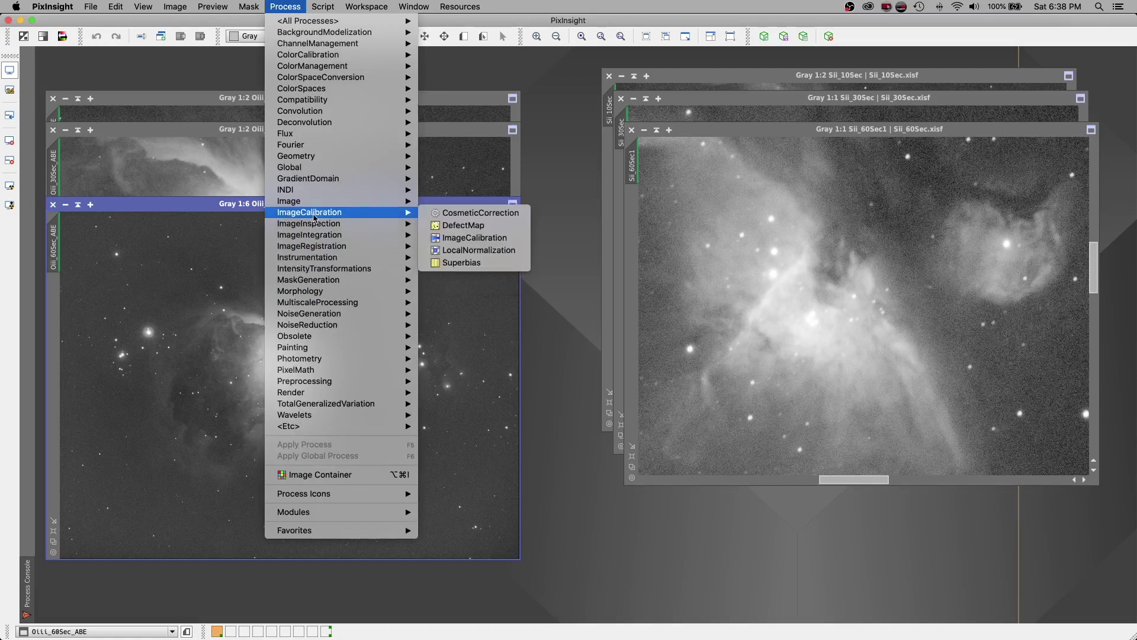
{"action": "mouse_move", "coordinate": [329, 238]}
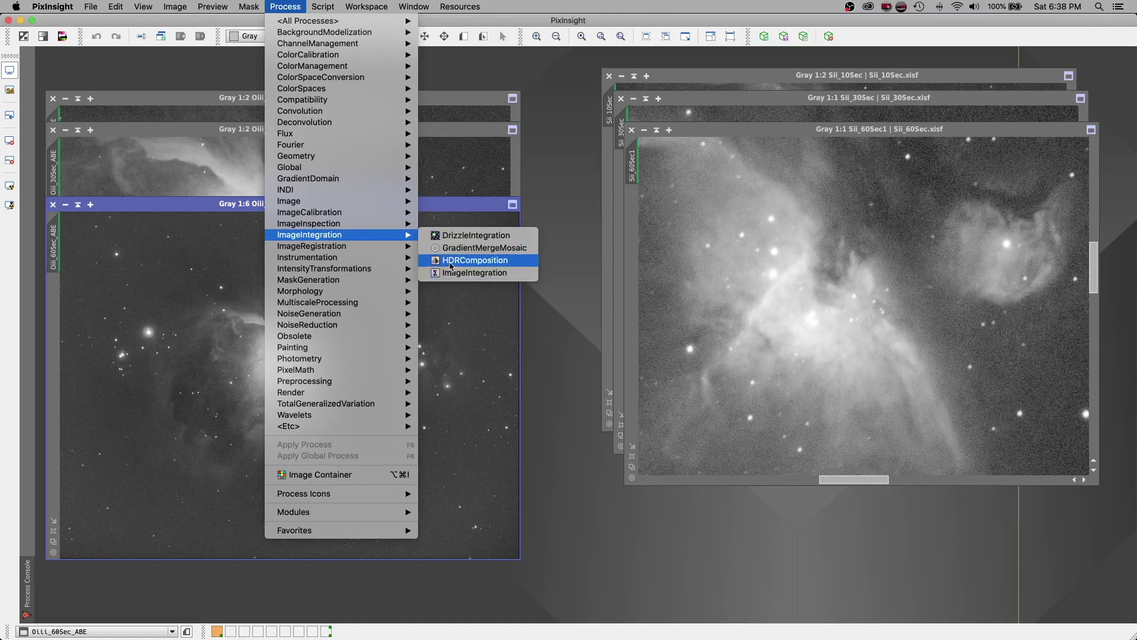
- Open HDRComposition and position its window over the SII images
{"action": "left_click", "coordinate": [473, 260]}
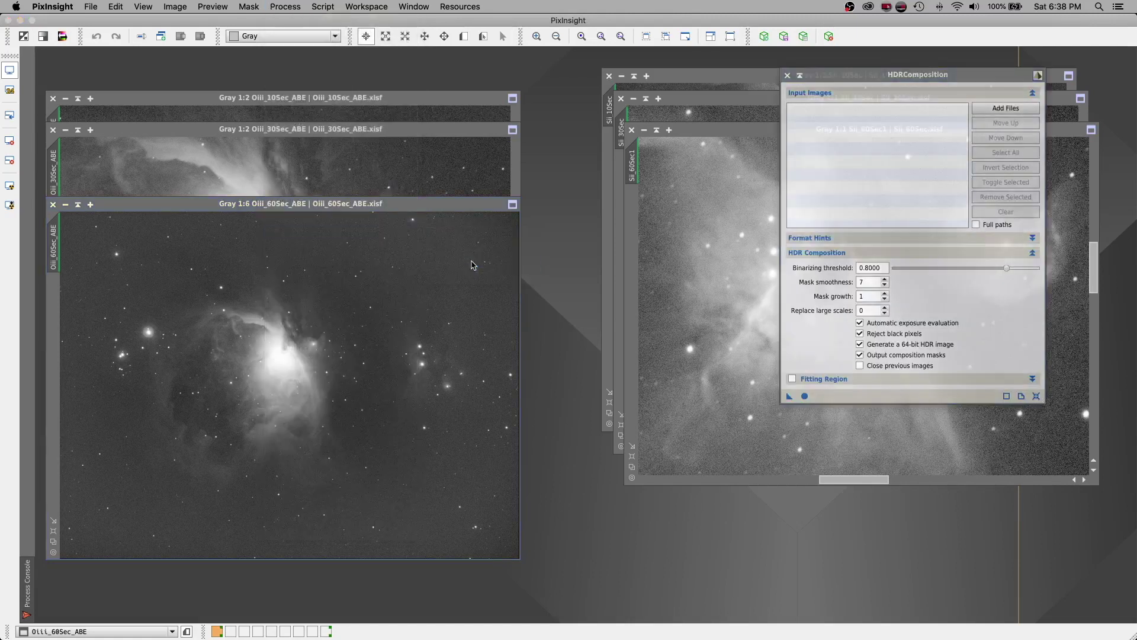
{"action": "left_click_drag", "start_coordinate": [916, 78], "coordinate": [485, 168]}
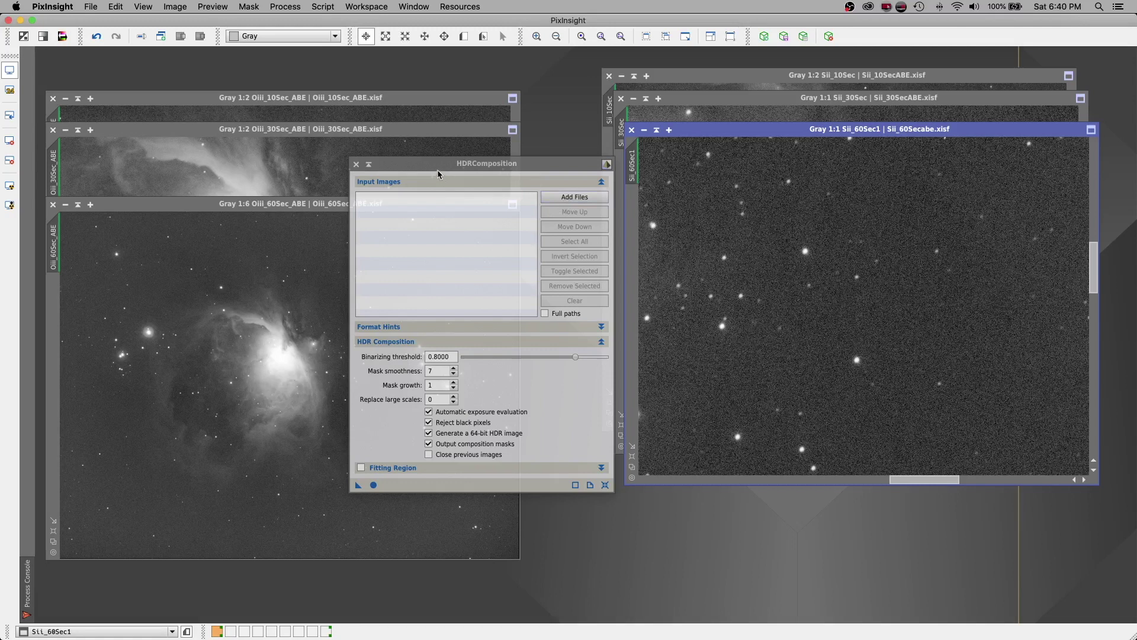
{"action": "left_click_drag", "start_coordinate": [437, 168], "coordinate": [642, 172]}
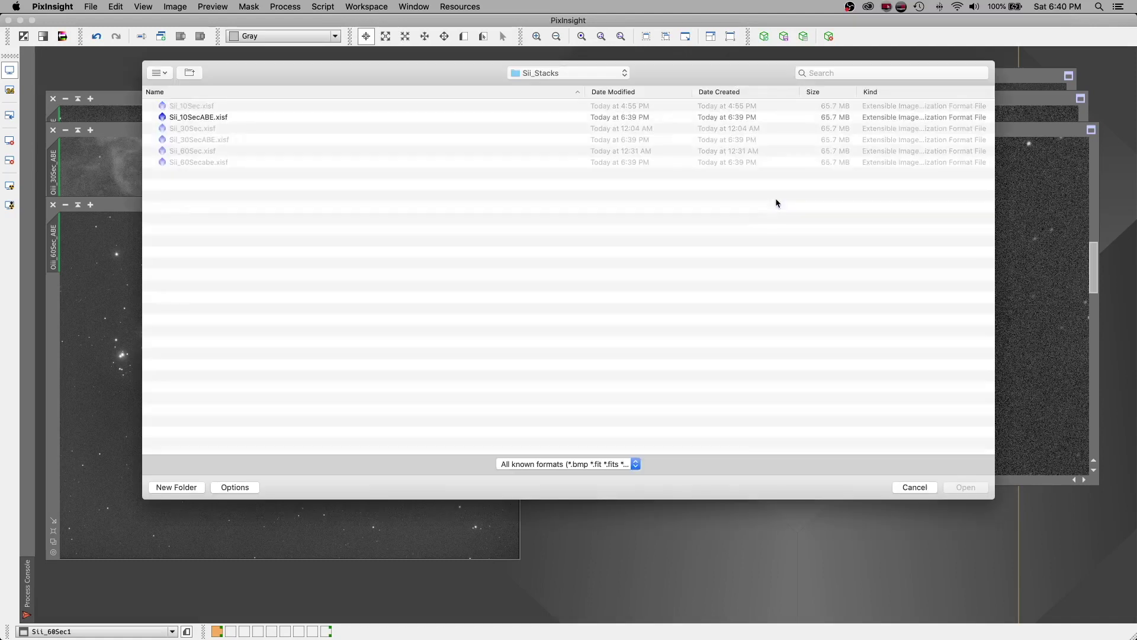
- Add Oiii_10Sec_ABE, Oiii_30Sec_ABE and Oiii_60Sec_ABE from Light > Oiii_Stacks as inputs
{"action": "left_click_drag", "start_coordinate": [282, 74], "coordinate": [443, 161]}
{"action": "left_click", "coordinate": [744, 165]}
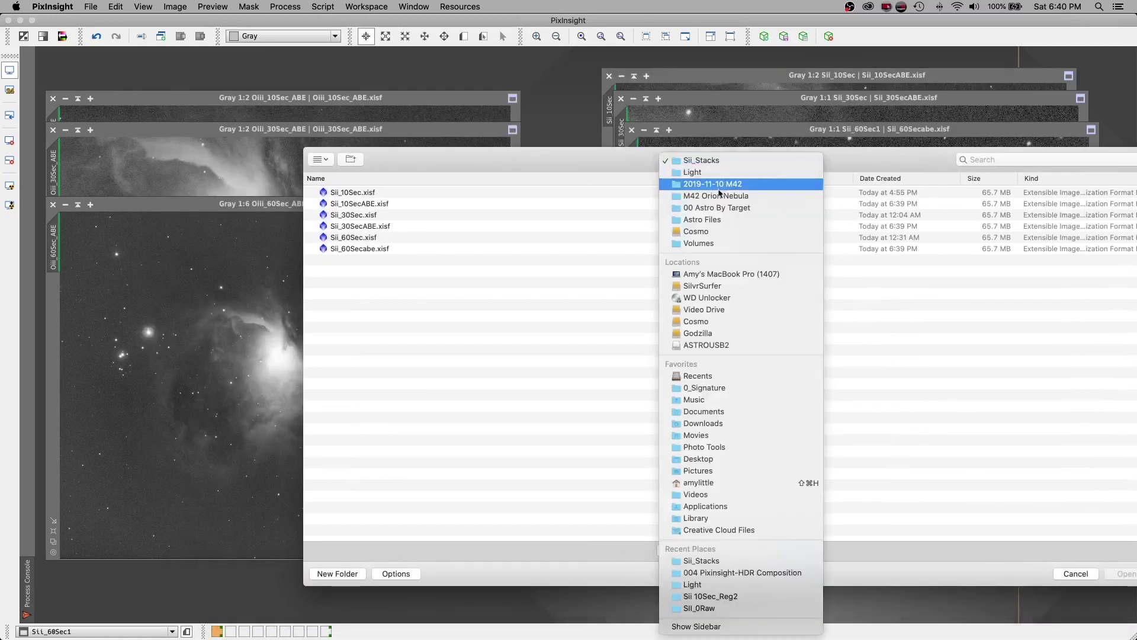
{"action": "left_click", "coordinate": [699, 170]}
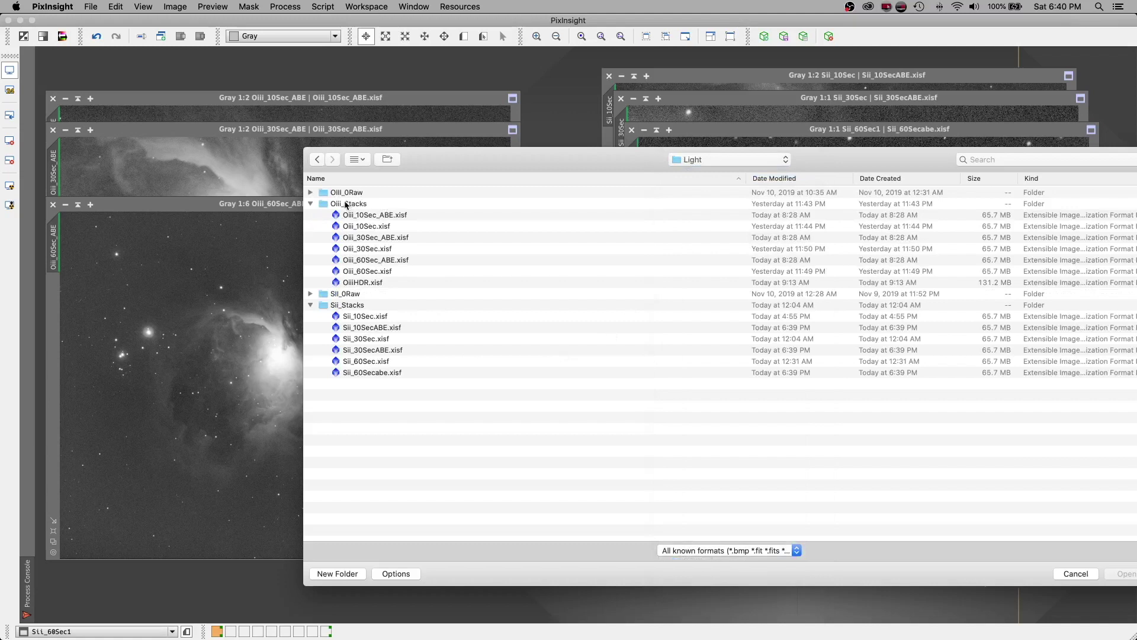
{"action": "left_click", "coordinate": [422, 207]}
{"action": "left_click", "coordinate": [393, 217]}
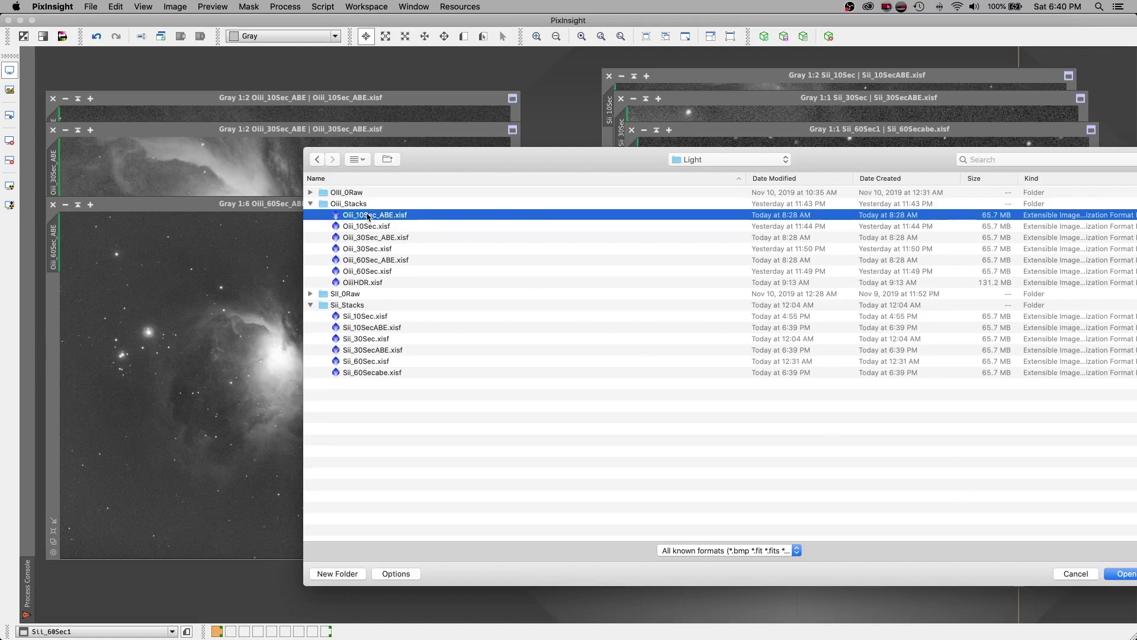
{"action": "left_click", "coordinate": [385, 239], "text": "super"}
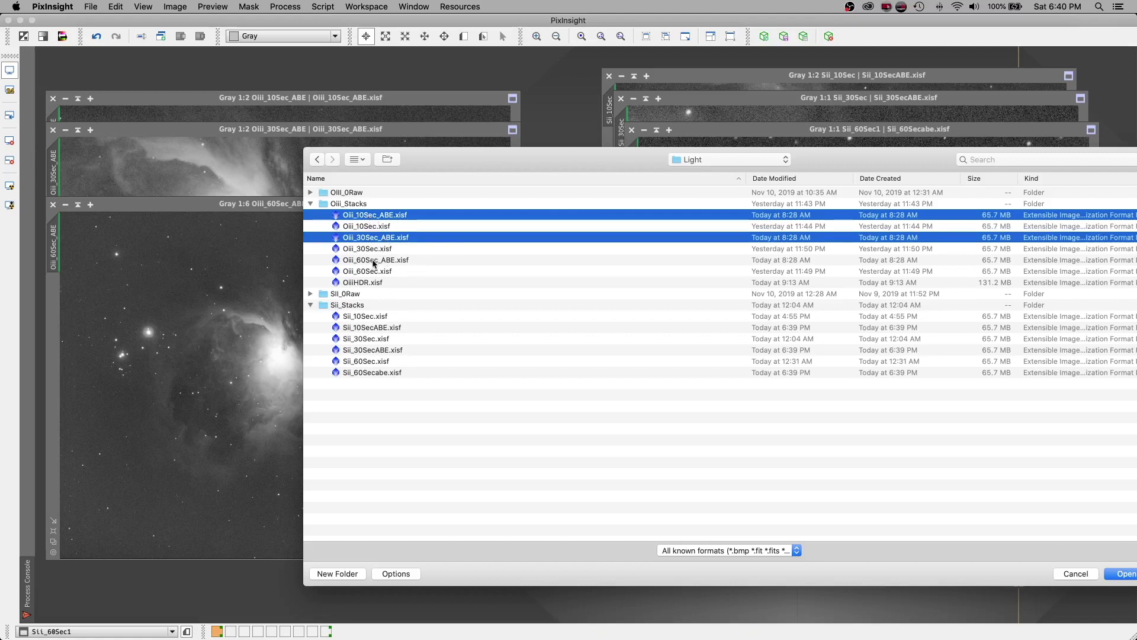
{"action": "left_click", "coordinate": [377, 260], "text": "super"}
{"action": "left_click", "coordinate": [1128, 575]}
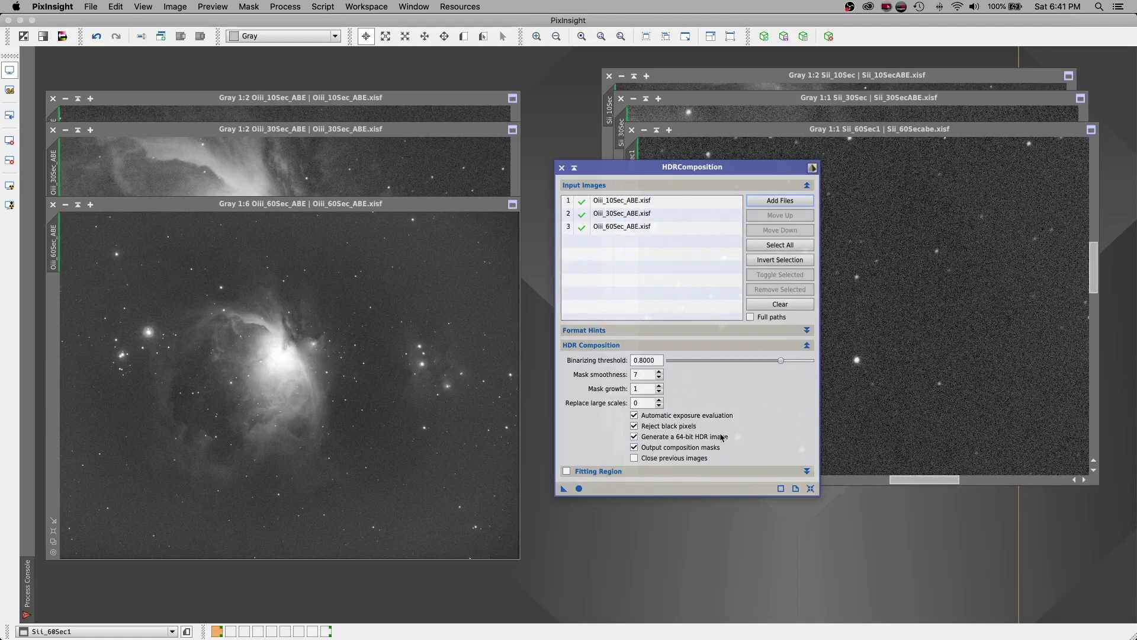
- Apply Global to merge the three OIII stacks into an HDR image with masks
{"action": "mouse_move", "coordinate": [722, 437]}
{"action": "left_click", "coordinate": [578, 489]}
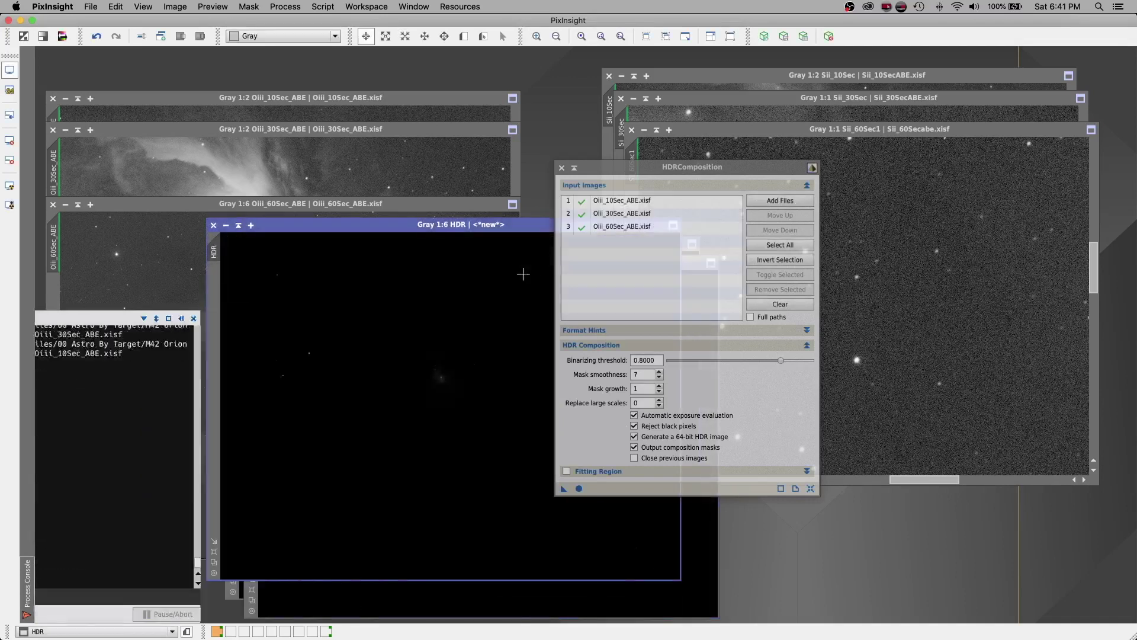
- Close the HDR_mask02 and HDR_mask01 composition masks, keeping the HDR image
{"action": "left_click_drag", "start_coordinate": [336, 226], "coordinate": [204, 99]}
{"action": "left_click", "coordinate": [254, 527]}
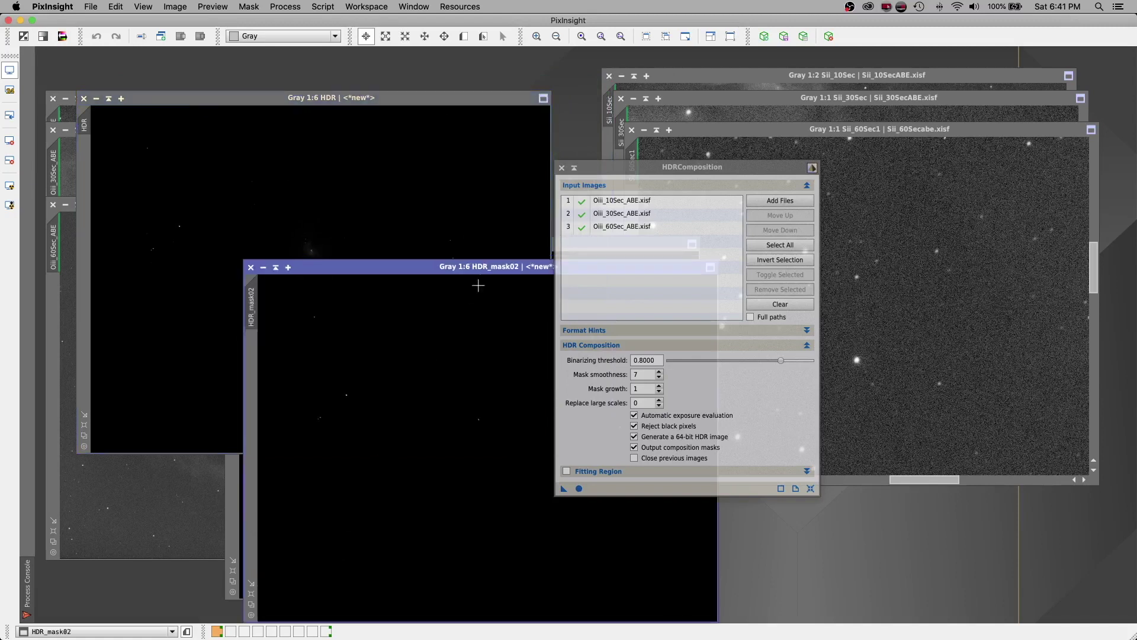
{"action": "left_click_drag", "start_coordinate": [484, 261], "coordinate": [318, 170]}
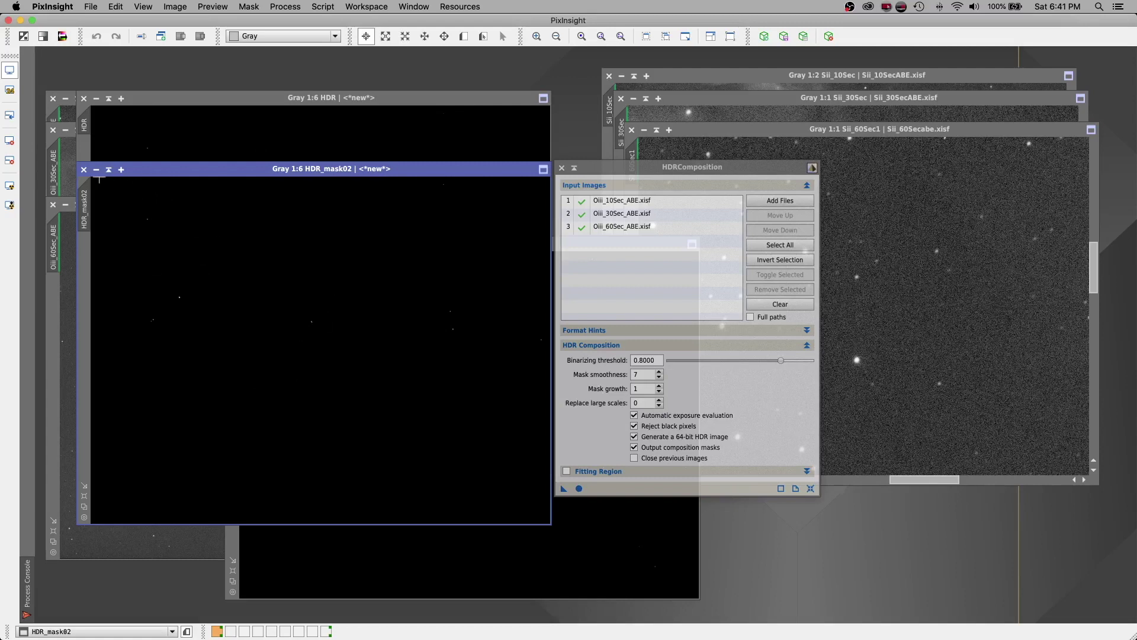
{"action": "left_click", "coordinate": [83, 170]}
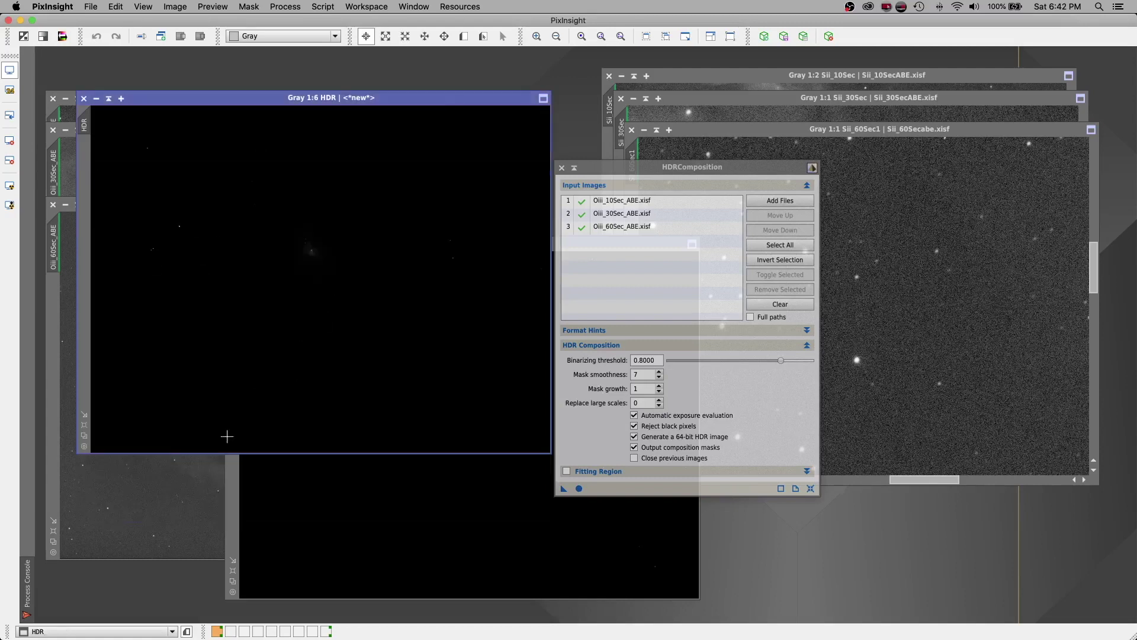
{"action": "left_click", "coordinate": [235, 494]}
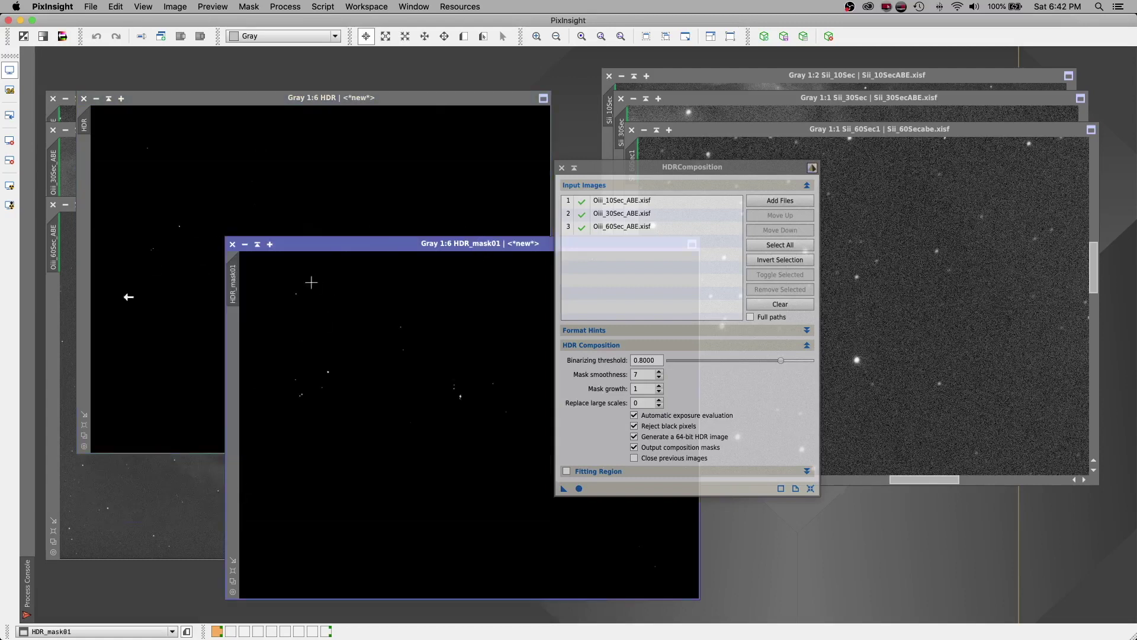
{"action": "left_click", "coordinate": [231, 245]}
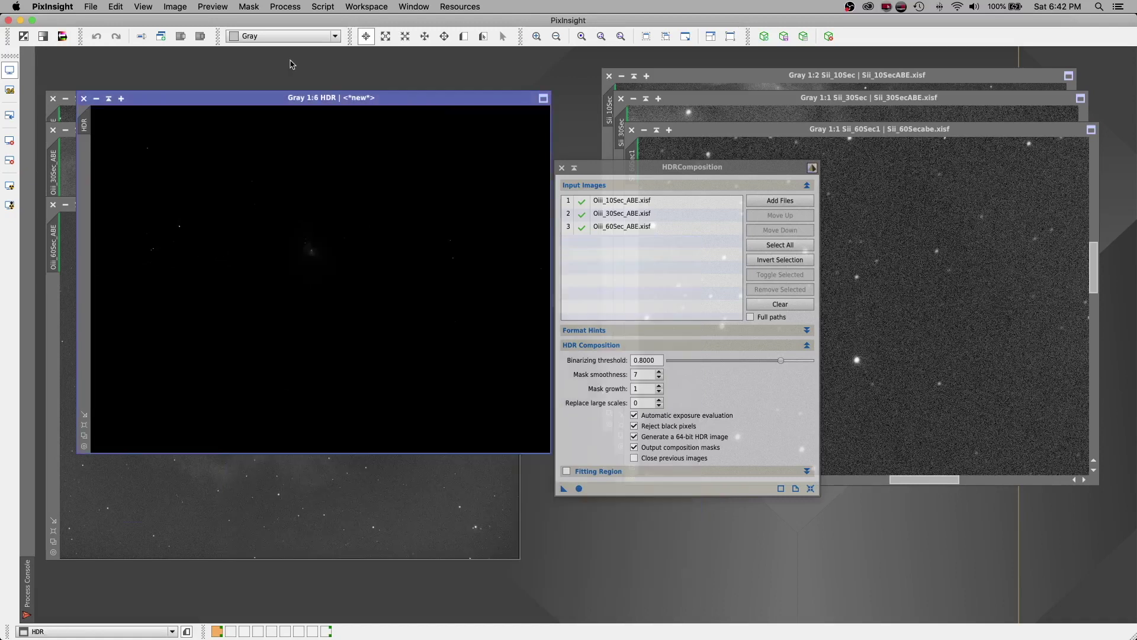
{"action": "mouse_move", "coordinate": [265, 95]}
{"action": "left_mouse_down"}
{"action": "mouse_move", "coordinate": [281, 93]}
{"action": "mouse_move", "coordinate": [270, 102]}
{"action": "left_mouse_up"}
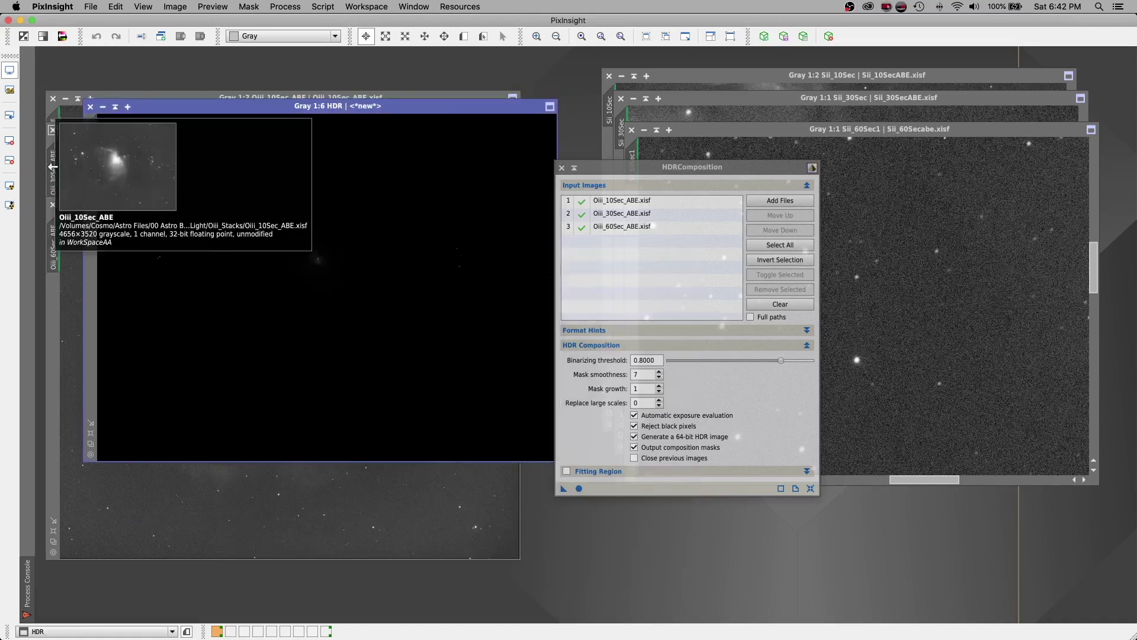
- Auto-stretch the HDR image with STF and rename it OIIHDR2 by prefixing 'Oii'
{"action": "left_click", "coordinate": [9, 188]}
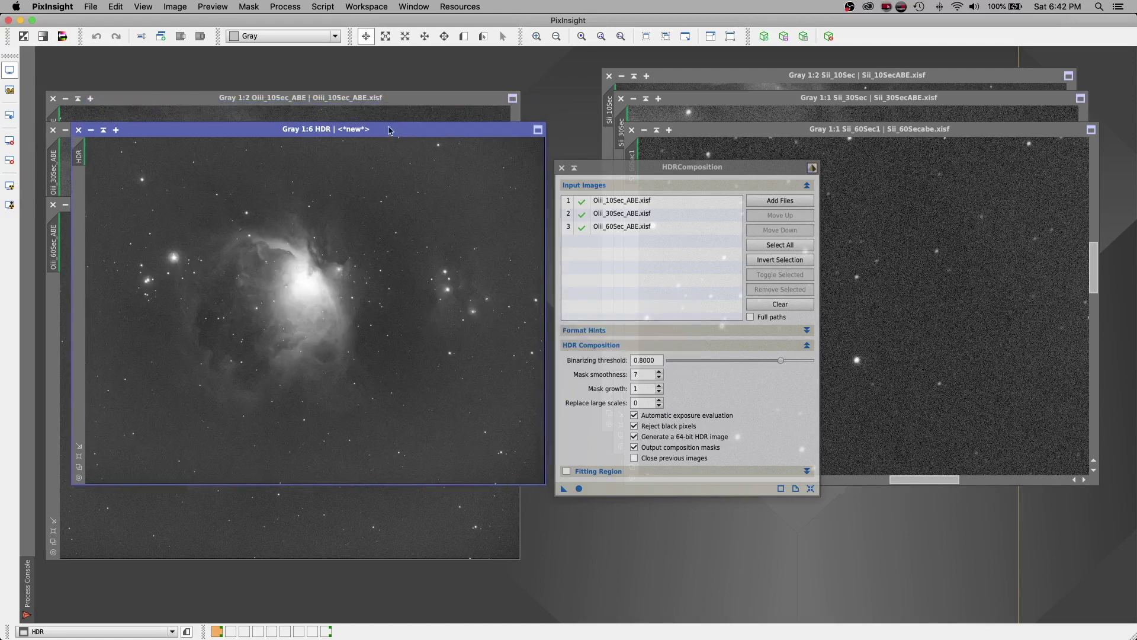
{"action": "left_click_drag", "start_coordinate": [408, 109], "coordinate": [397, 132]}
{"action": "right_click", "coordinate": [79, 161]}
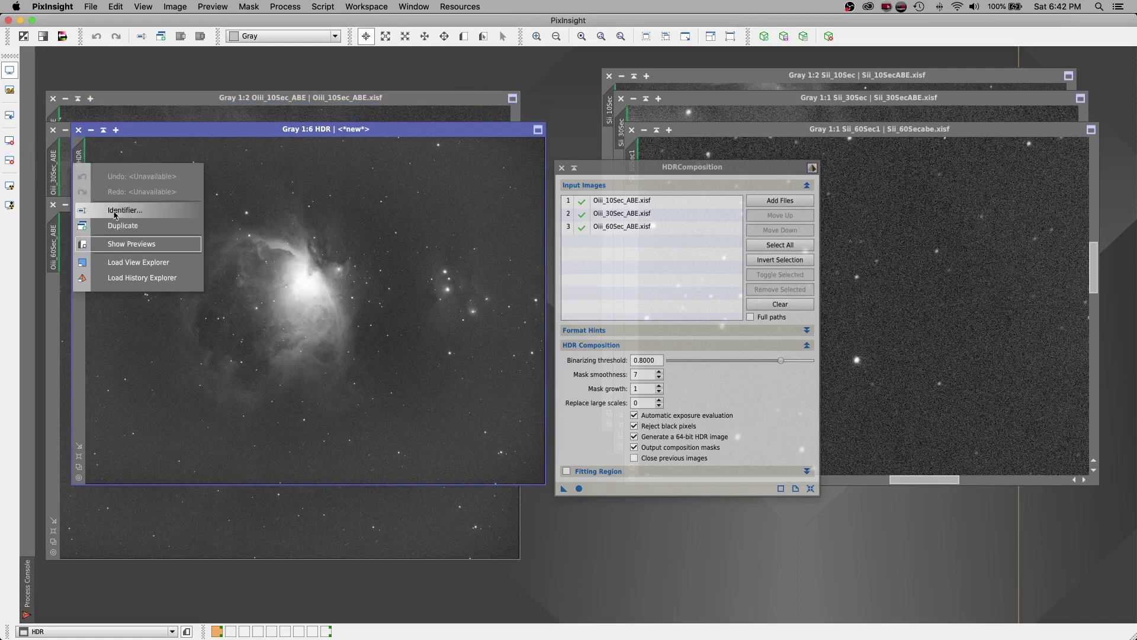
{"action": "left_click", "coordinate": [117, 216]}
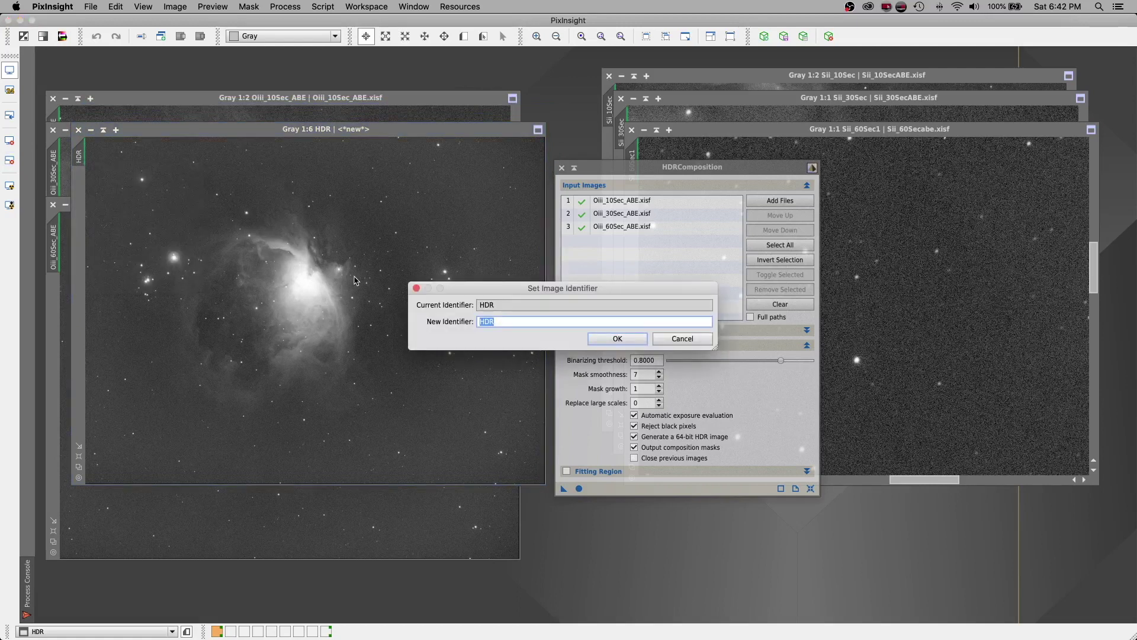
{"action": "key", "text": "Left"}
{"action": "type", "text": "Oii"}
{"action": "left_click", "coordinate": [630, 337]}
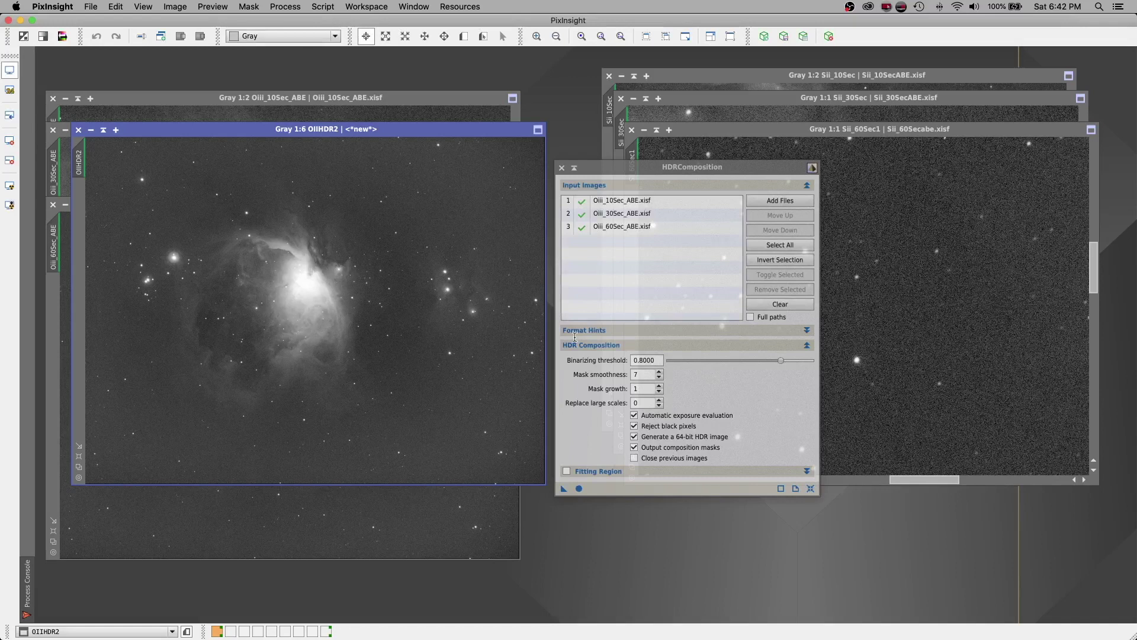
- Replace the HDRComposition inputs with the Sii 10, 30 and 60 s ABE files and Apply Global
{"action": "left_click", "coordinate": [590, 172]}
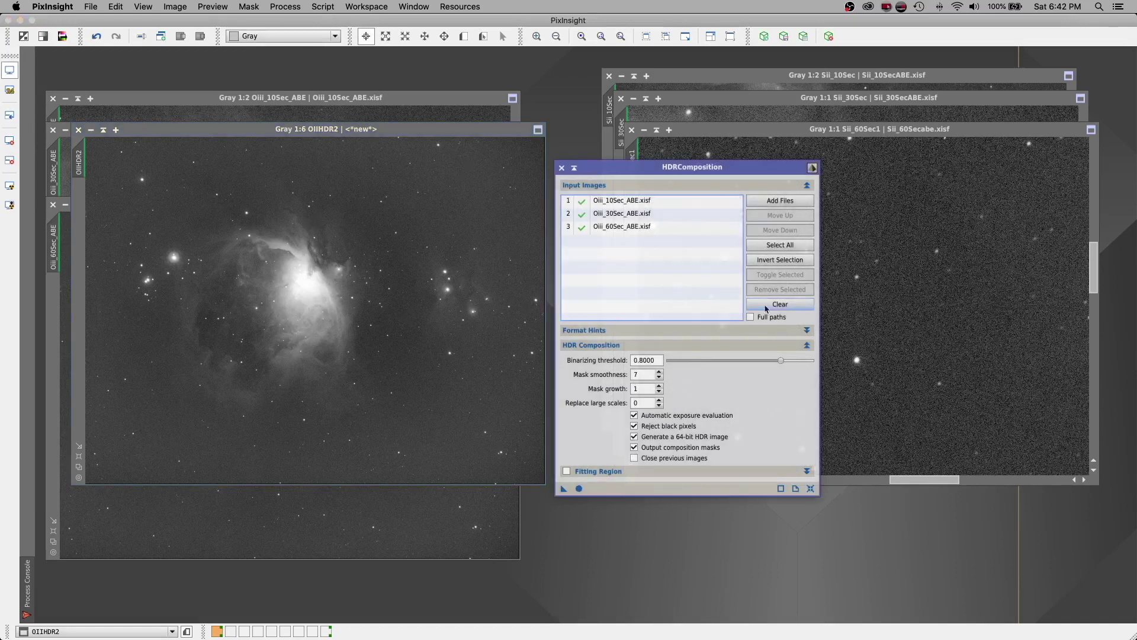
{"action": "left_click", "coordinate": [787, 310]}
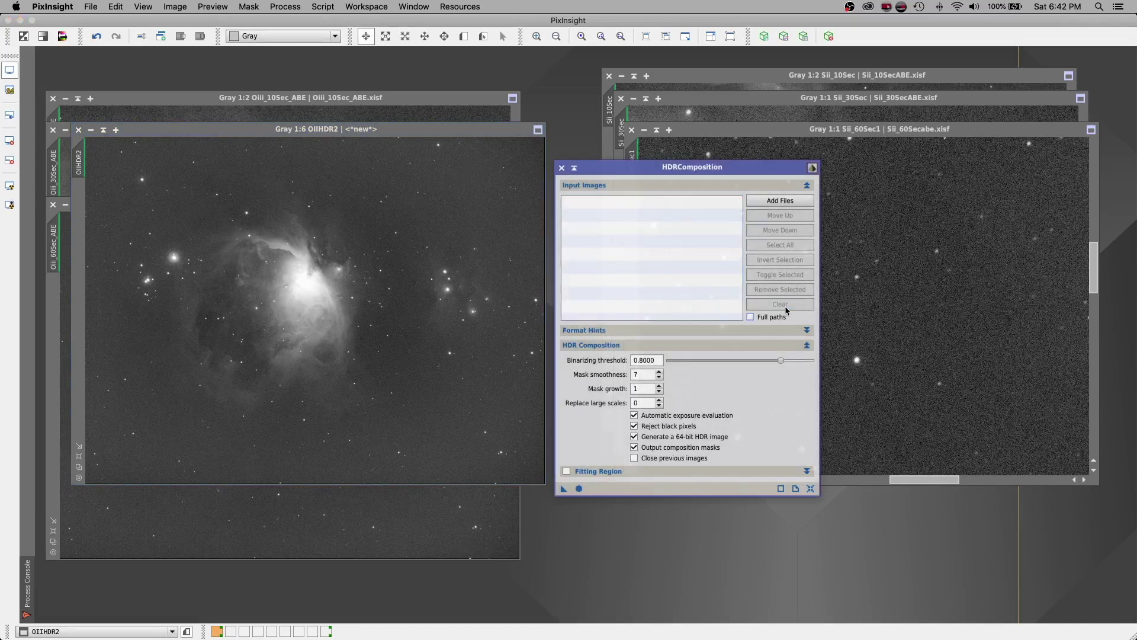
{"action": "left_click", "coordinate": [780, 202]}
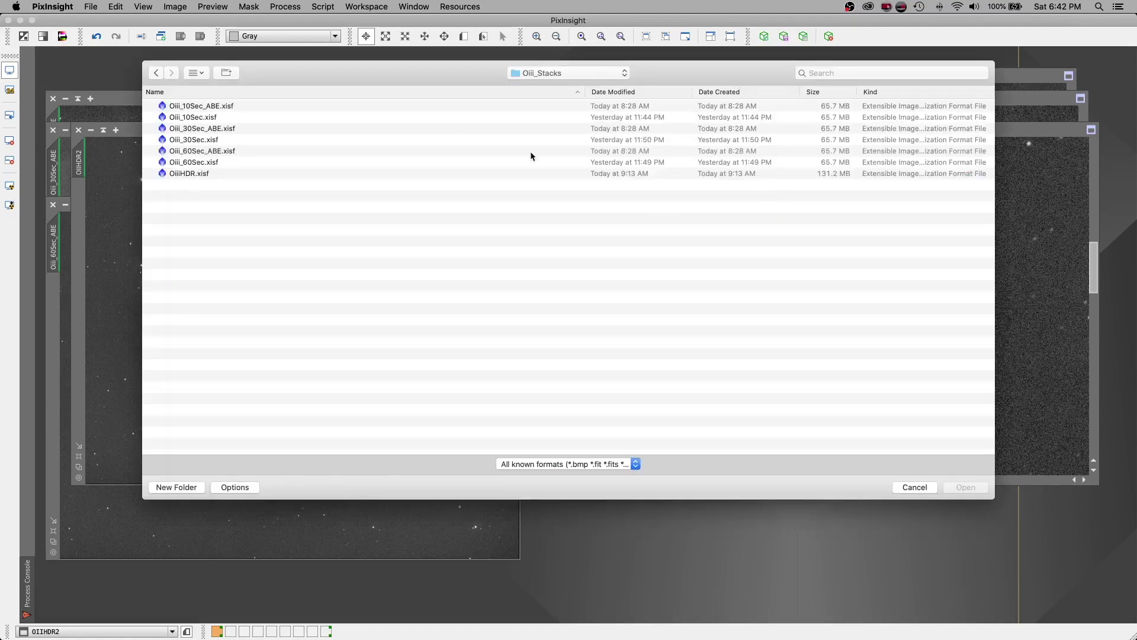
{"action": "left_click", "coordinate": [570, 74]}
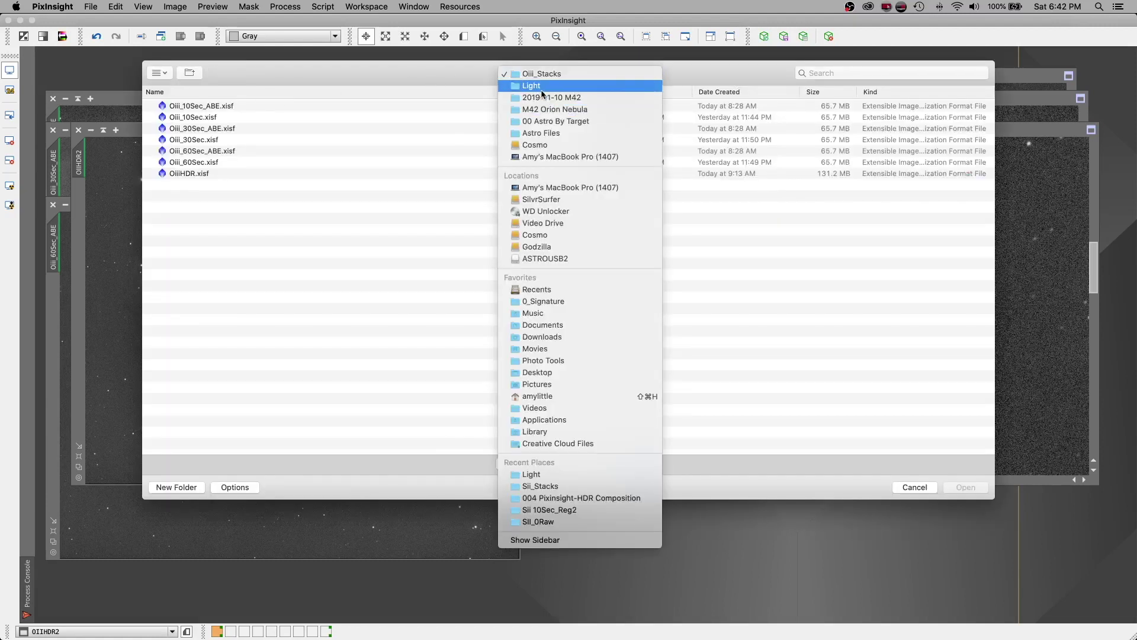
{"action": "left_click", "coordinate": [542, 86]}
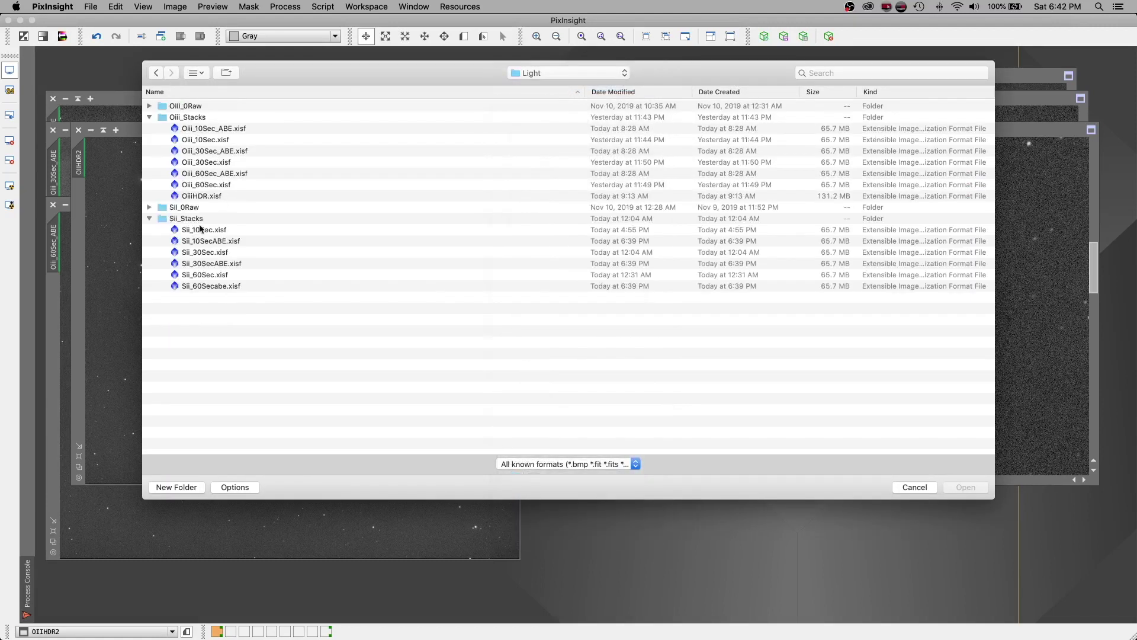
{"action": "left_click", "coordinate": [204, 243]}
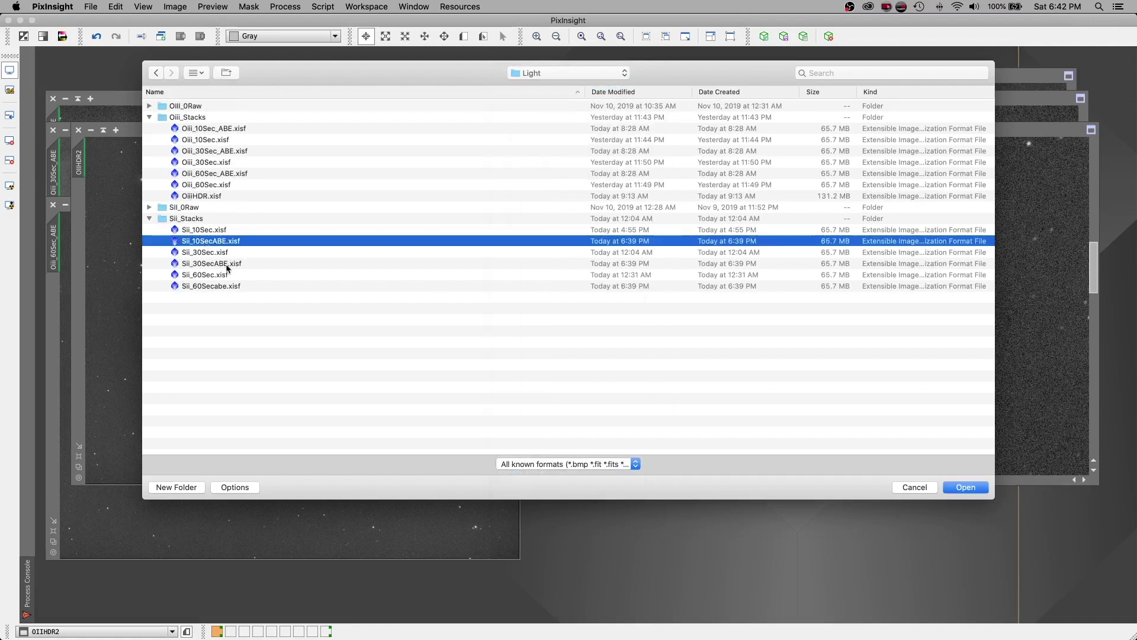
{"action": "left_click", "coordinate": [229, 265], "text": "super"}
{"action": "left_click", "coordinate": [217, 288], "text": "super"}
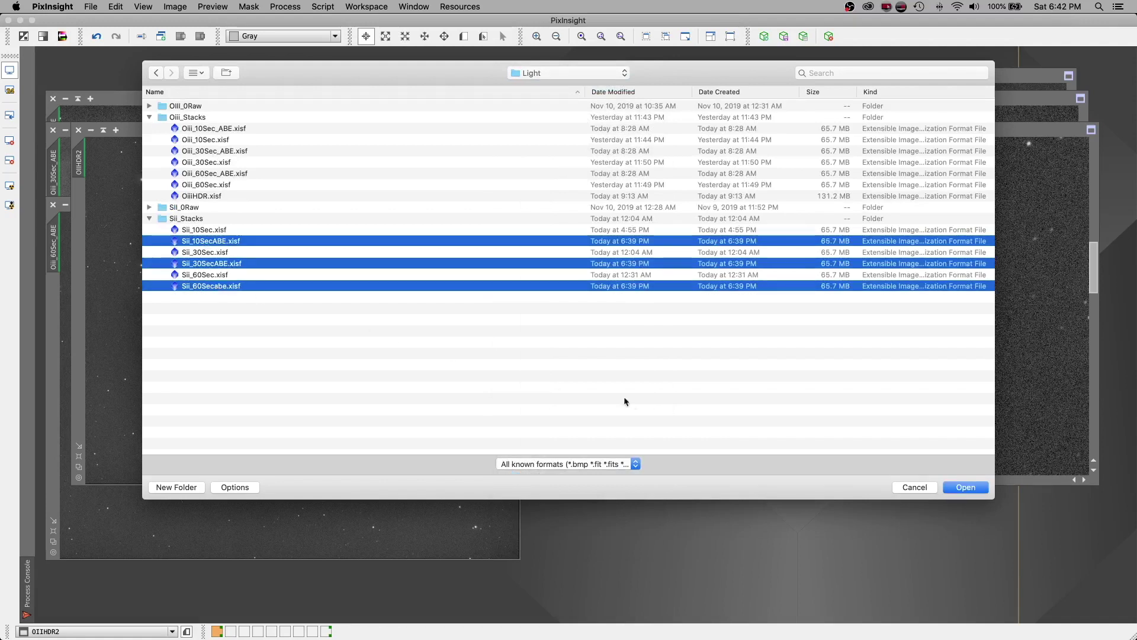
{"action": "left_click", "coordinate": [967, 488]}
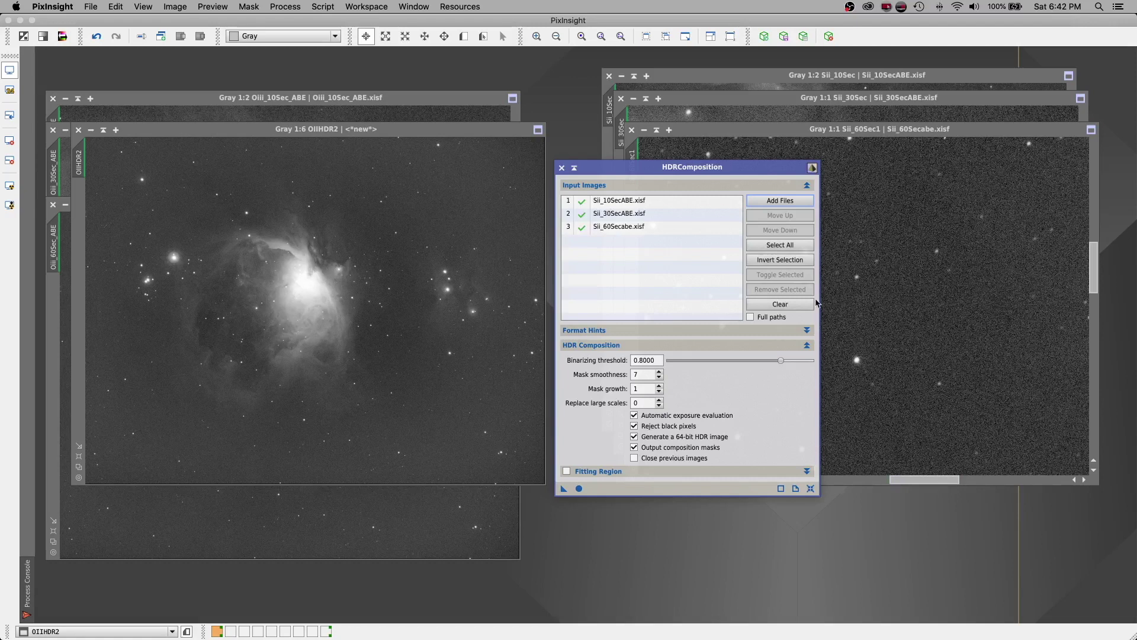
{"action": "left_click", "coordinate": [579, 488]}
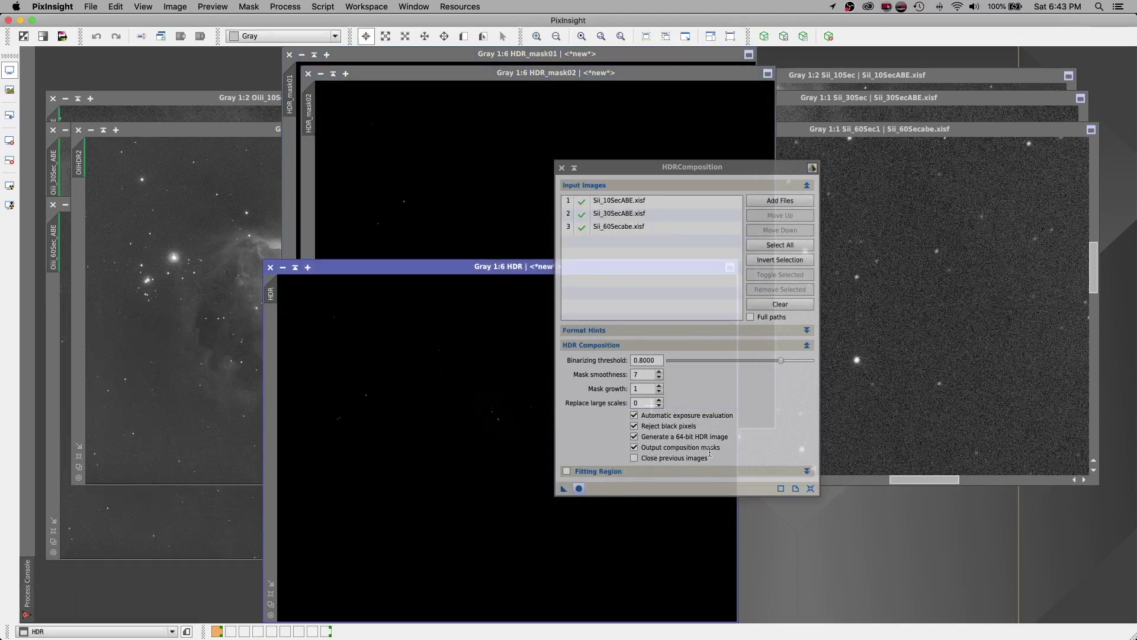
- Shade the HDRComposition dialog and close HDR_mask02 and HDR_mask01
{"action": "left_click", "coordinate": [574, 167]}
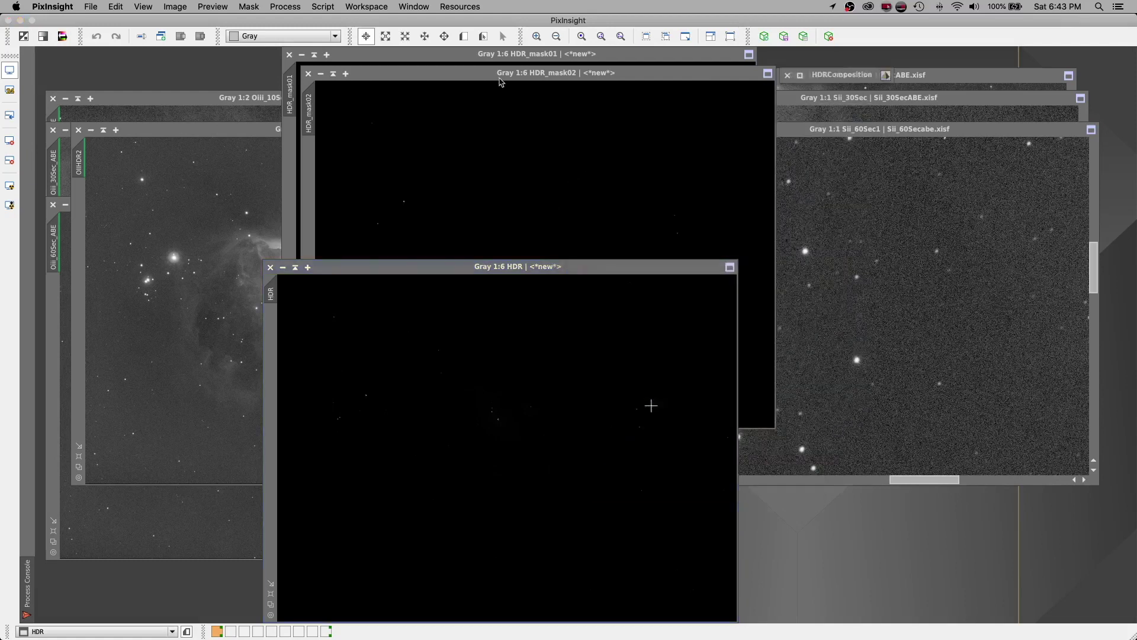
{"action": "left_click", "coordinate": [398, 80]}
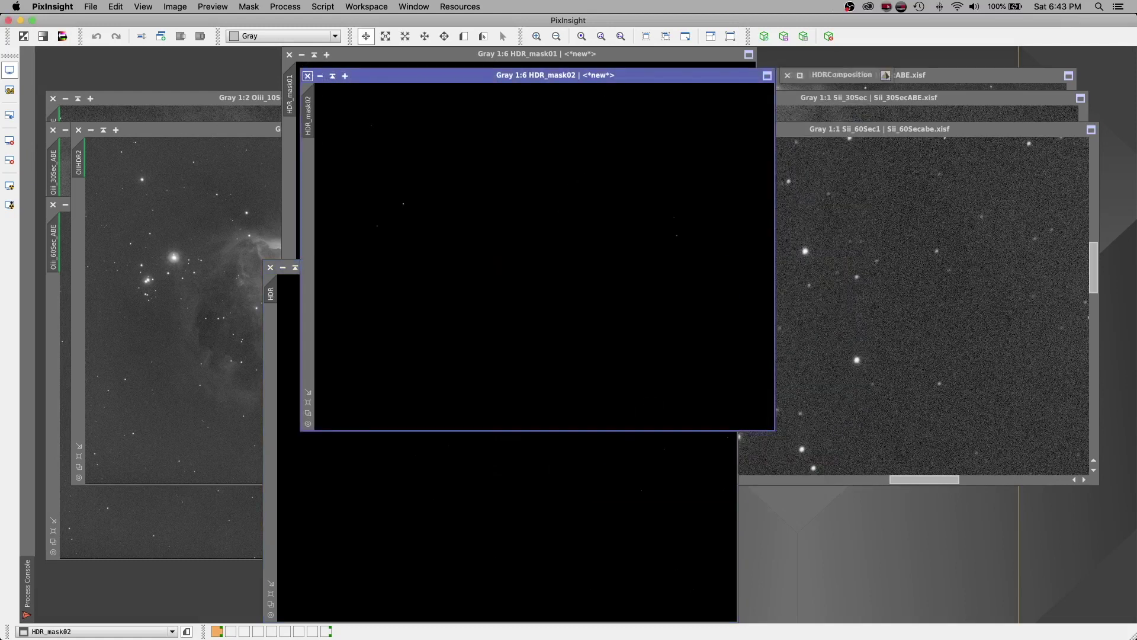
{"action": "left_click", "coordinate": [308, 76]}
{"action": "left_click", "coordinate": [281, 55]}
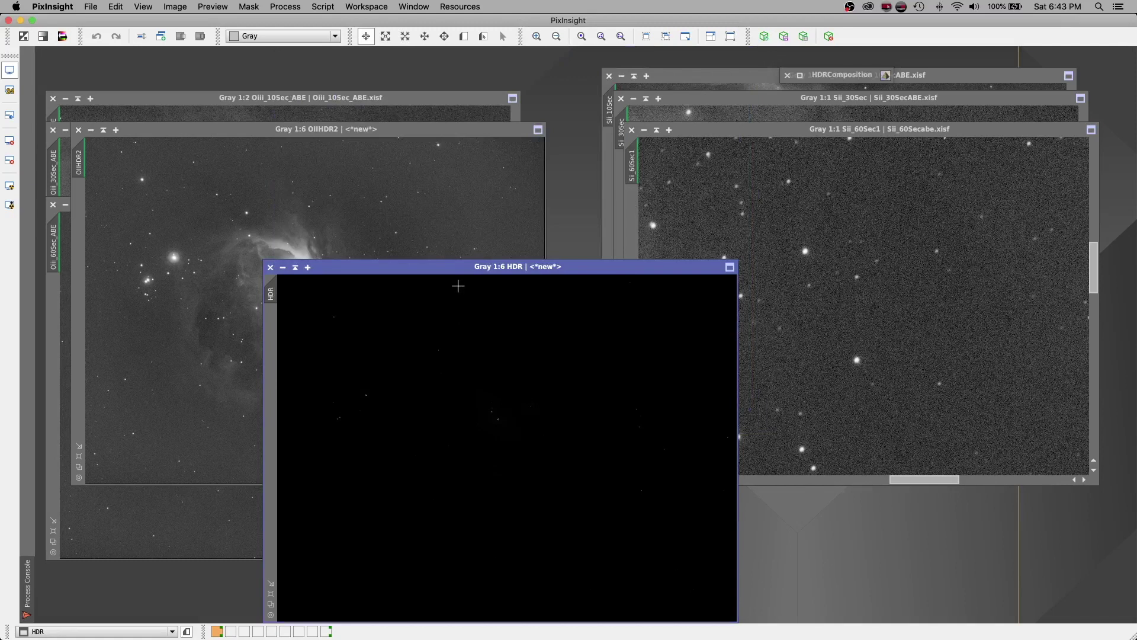
- STF auto-stretch the Sii HDR image and zoom it to 1:3
{"action": "left_click_drag", "start_coordinate": [459, 271], "coordinate": [704, 149]}
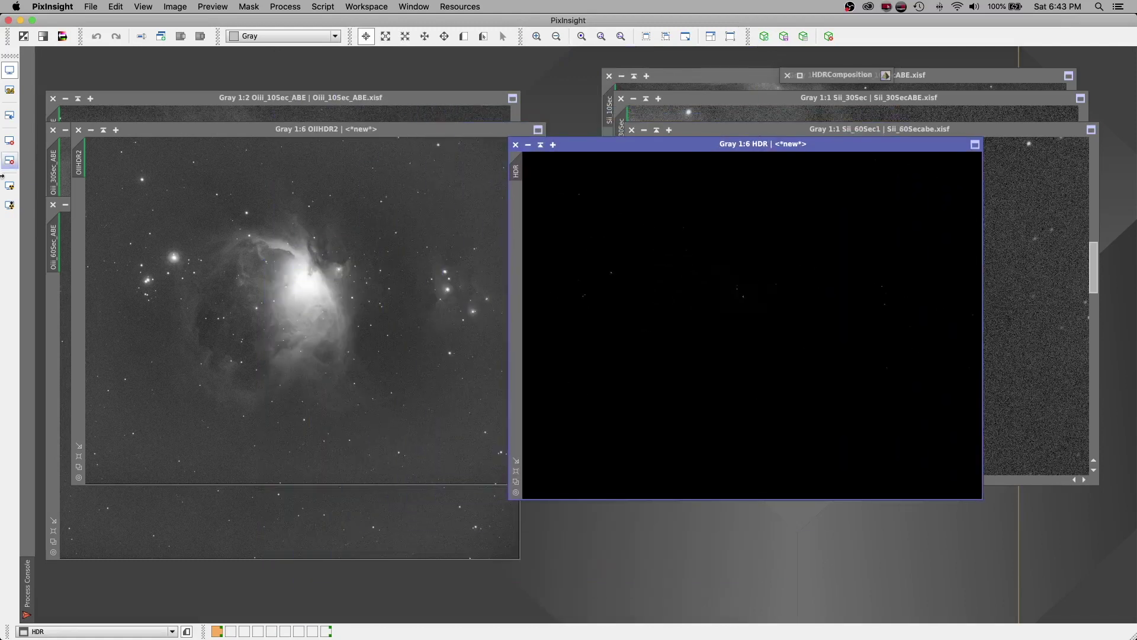
{"action": "left_click", "coordinate": [9, 185]}
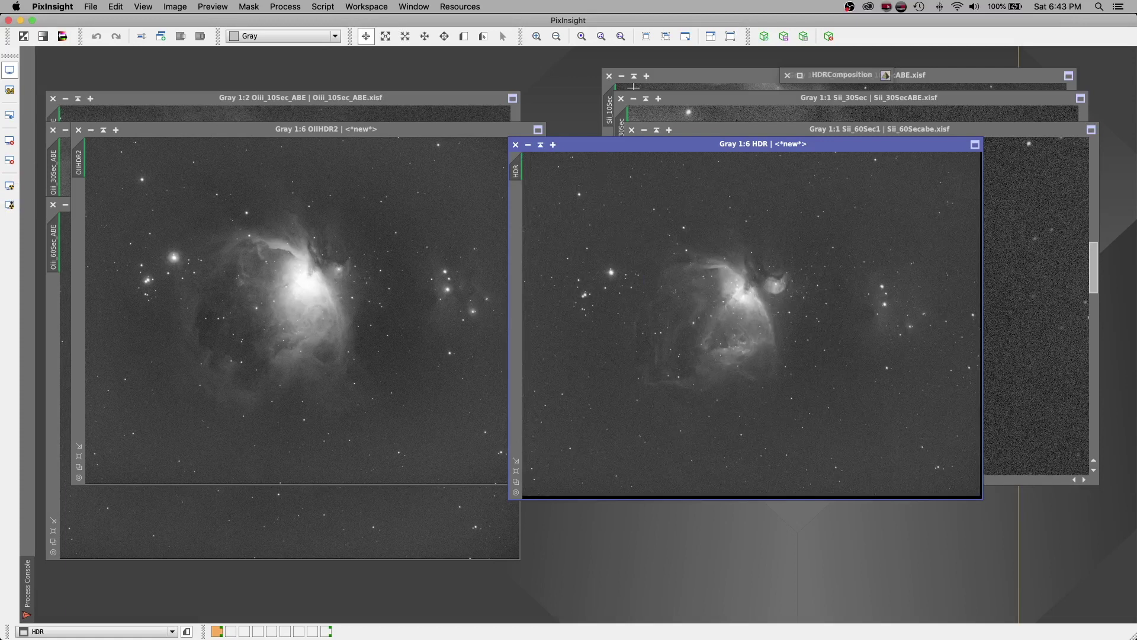
{"action": "left_click", "coordinate": [537, 37]}
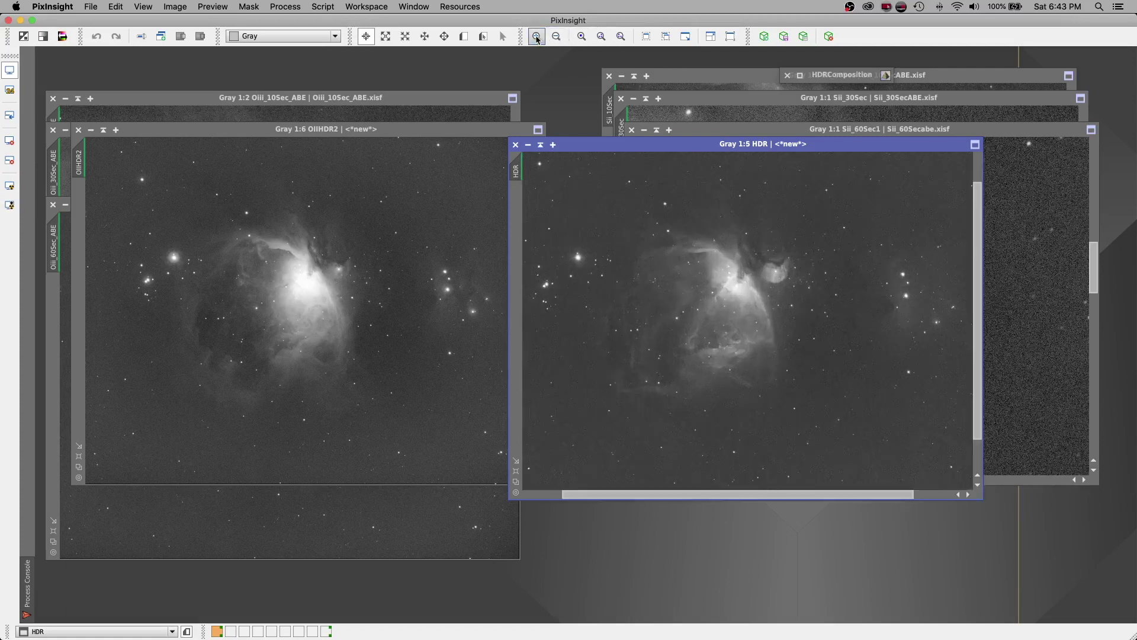
{"action": "left_click", "coordinate": [537, 37]}
{"action": "left_click", "coordinate": [537, 37]}
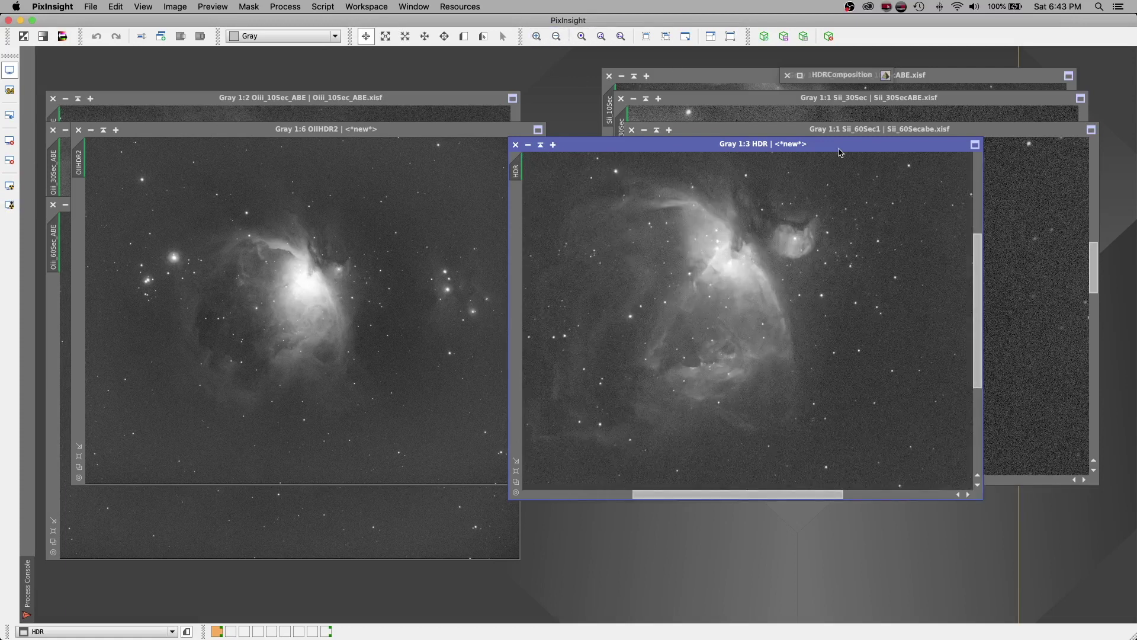
{"action": "left_click_drag", "start_coordinate": [840, 149], "coordinate": [573, 134]}
- Zoom Sii_60Sec1 to 1:2 and set it beside the Sii HDR image
{"action": "left_click", "coordinate": [818, 138]}
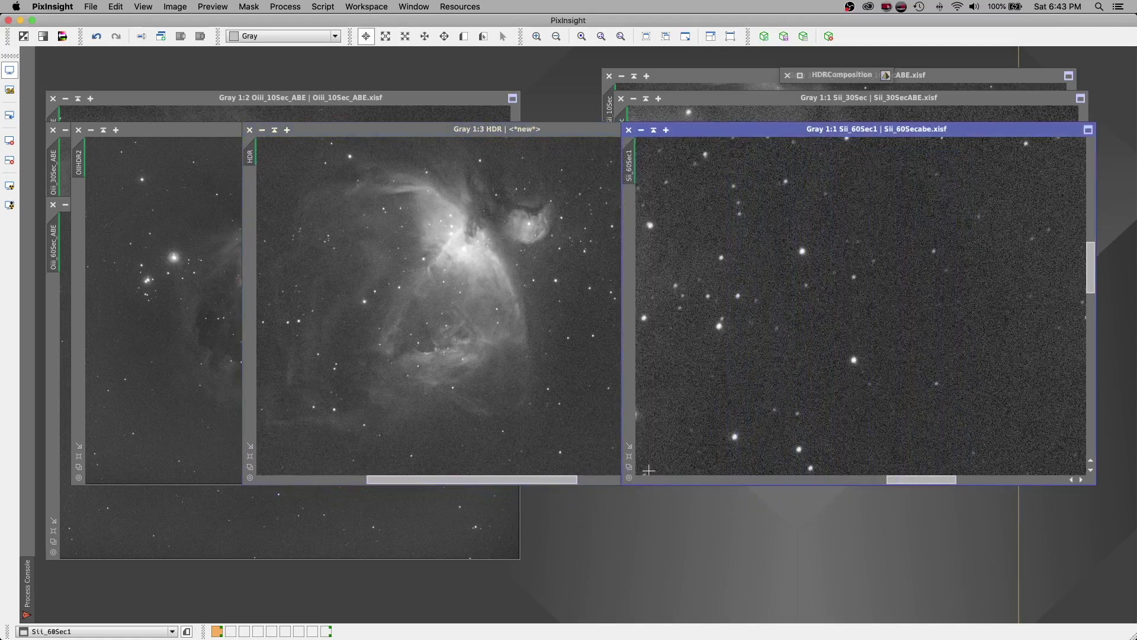
{"action": "left_click", "coordinate": [629, 468]}
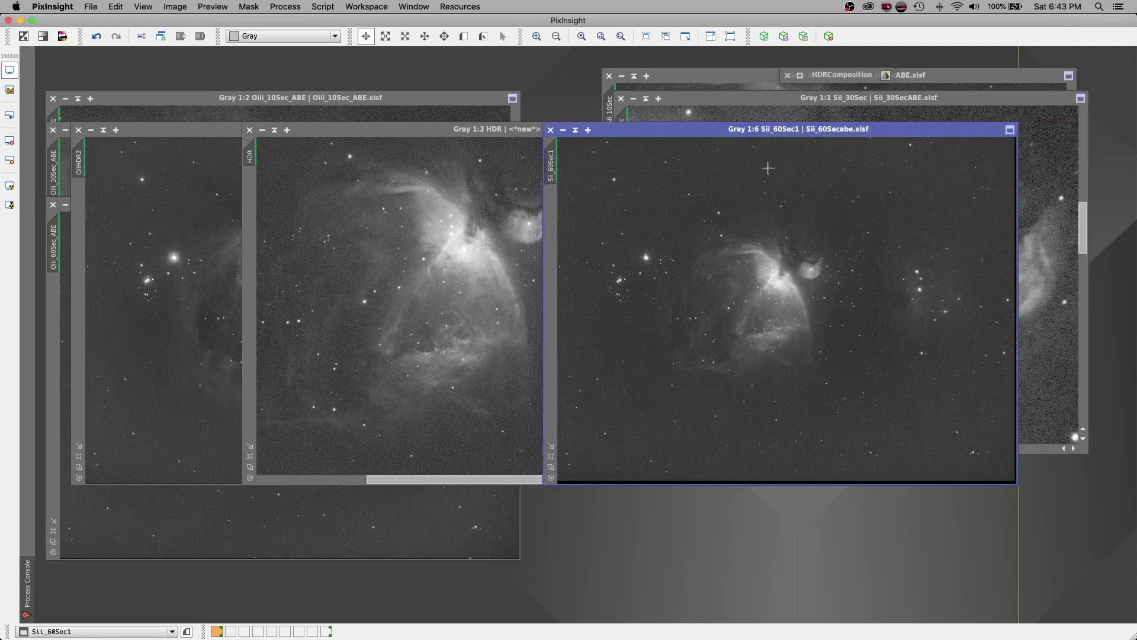
{"action": "left_click", "coordinate": [536, 37]}
{"action": "left_click", "coordinate": [536, 36]}
{"action": "left_click", "coordinate": [536, 36]}
{"action": "left_click", "coordinate": [536, 37]}
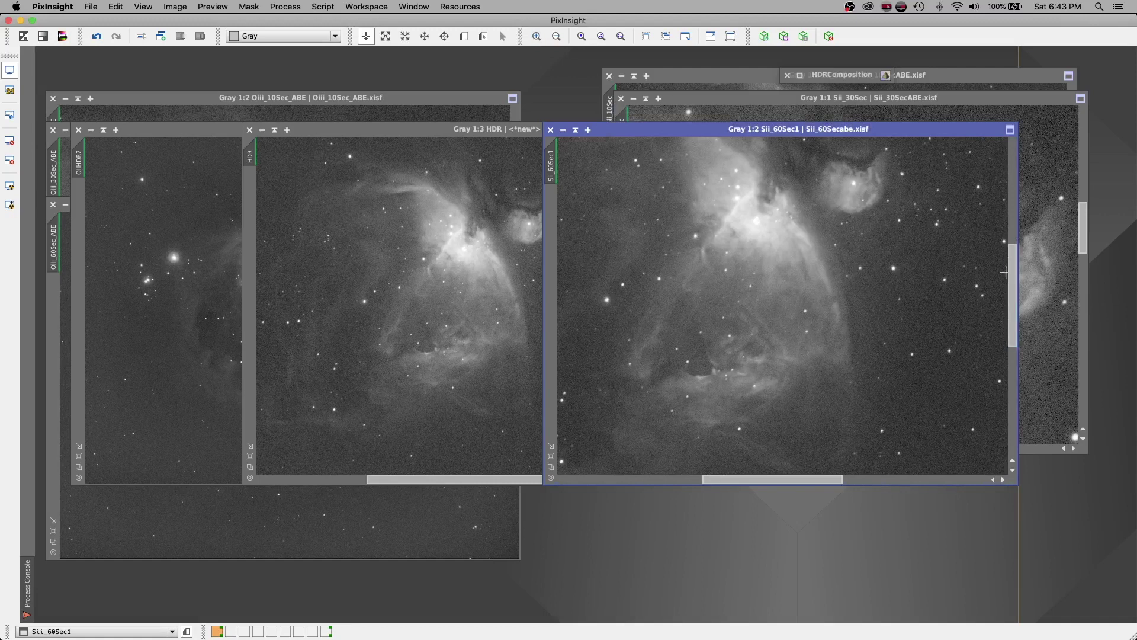
{"action": "scroll", "coordinate": [1005, 272], "scroll_direction": "up", "scroll_amount": 5}
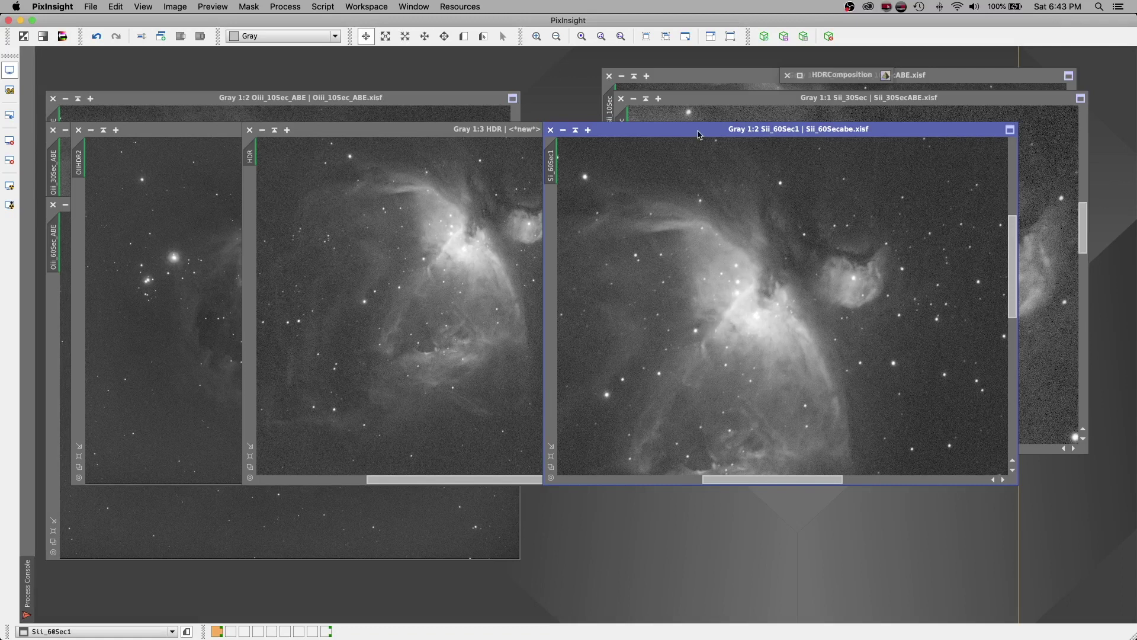
{"action": "left_click_drag", "start_coordinate": [679, 128], "coordinate": [737, 128]}
{"action": "left_click_drag", "start_coordinate": [465, 134], "coordinate": [812, 160]}
{"action": "left_click", "coordinate": [303, 135]}
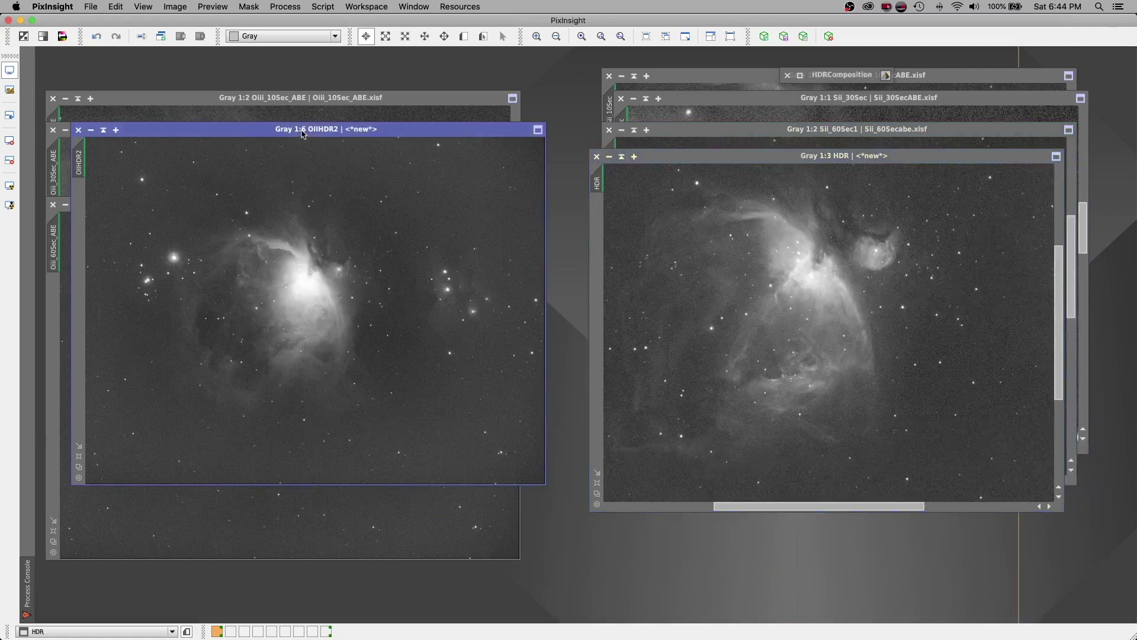
- Move OIIHDR2 to the right and zoom it to 1:3
{"action": "left_click_drag", "start_coordinate": [303, 134], "coordinate": [770, 154]}
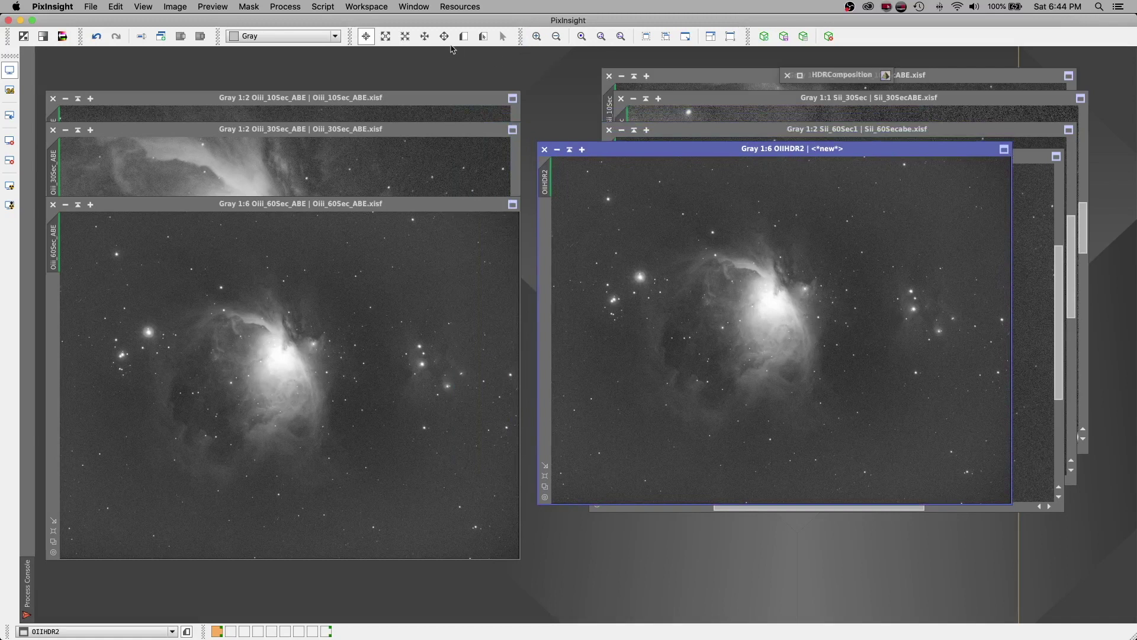
{"action": "left_click", "coordinate": [537, 37]}
{"action": "left_click", "coordinate": [537, 37]}
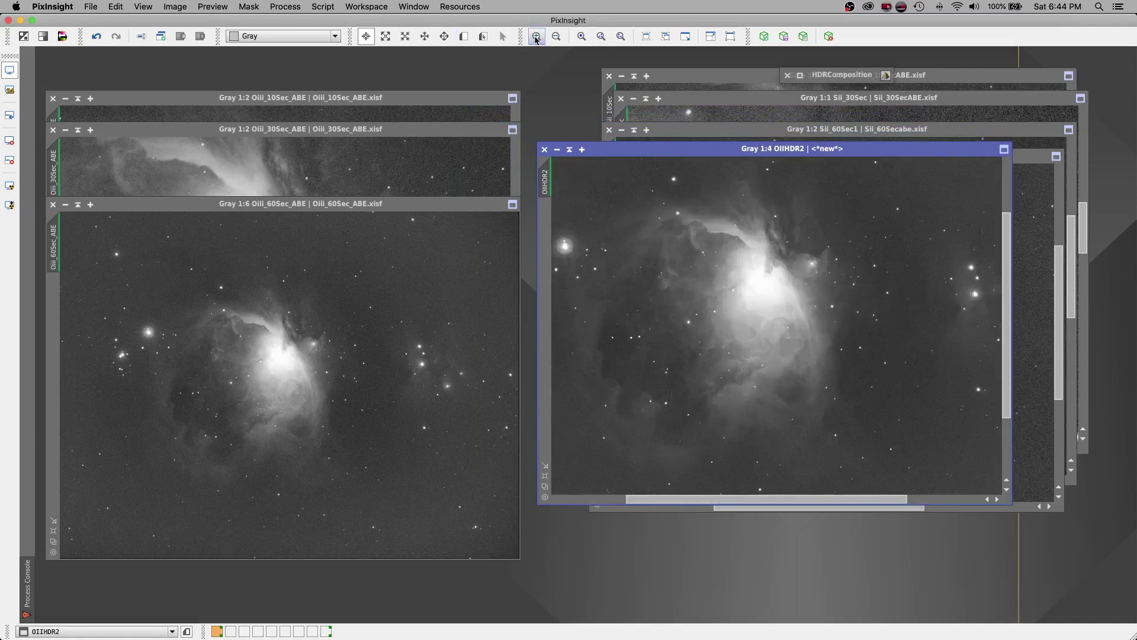
{"action": "left_click", "coordinate": [537, 37]}
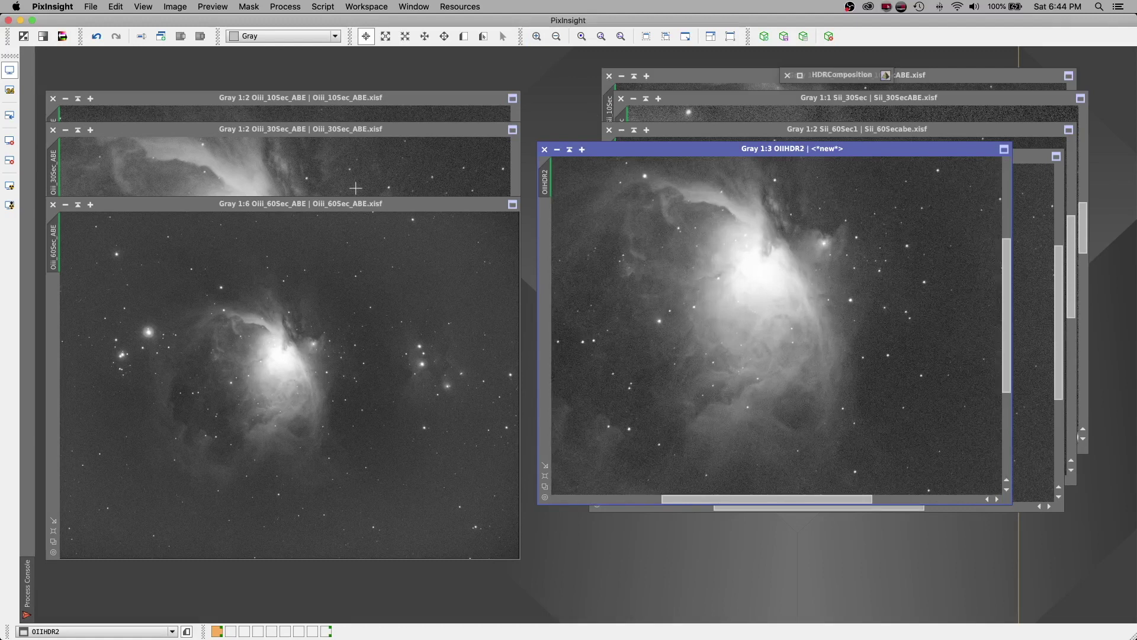
- Zoom Oiii_60Sec_ABE to 1:3 and place it beside OIIHDR2
{"action": "left_click", "coordinate": [344, 204]}
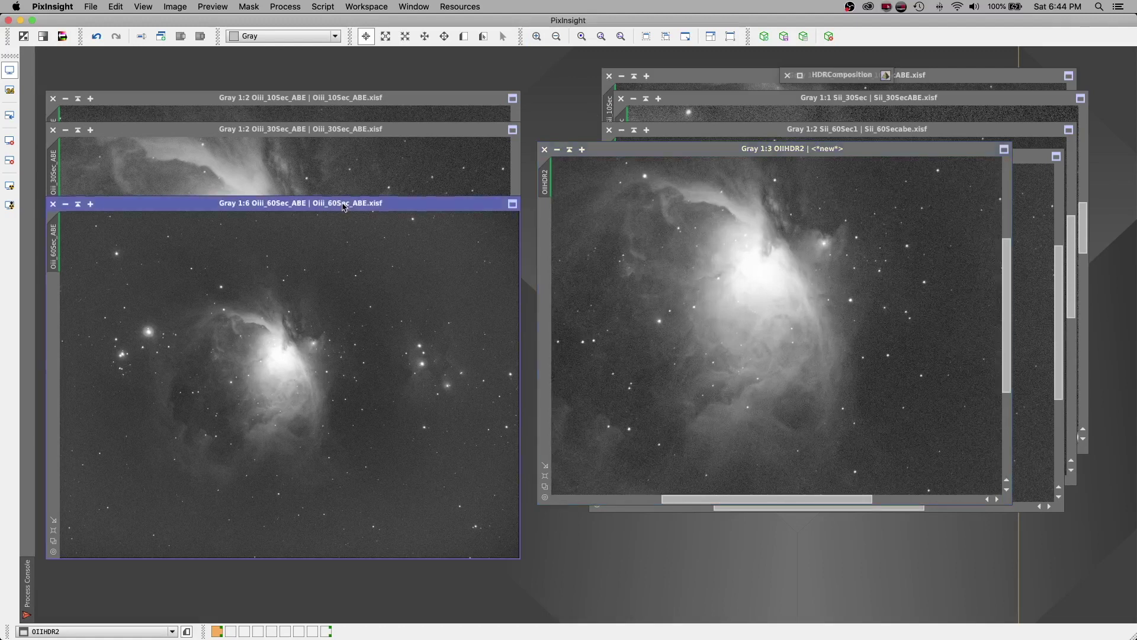
{"action": "left_click", "coordinate": [537, 36]}
{"action": "left_click", "coordinate": [537, 36]}
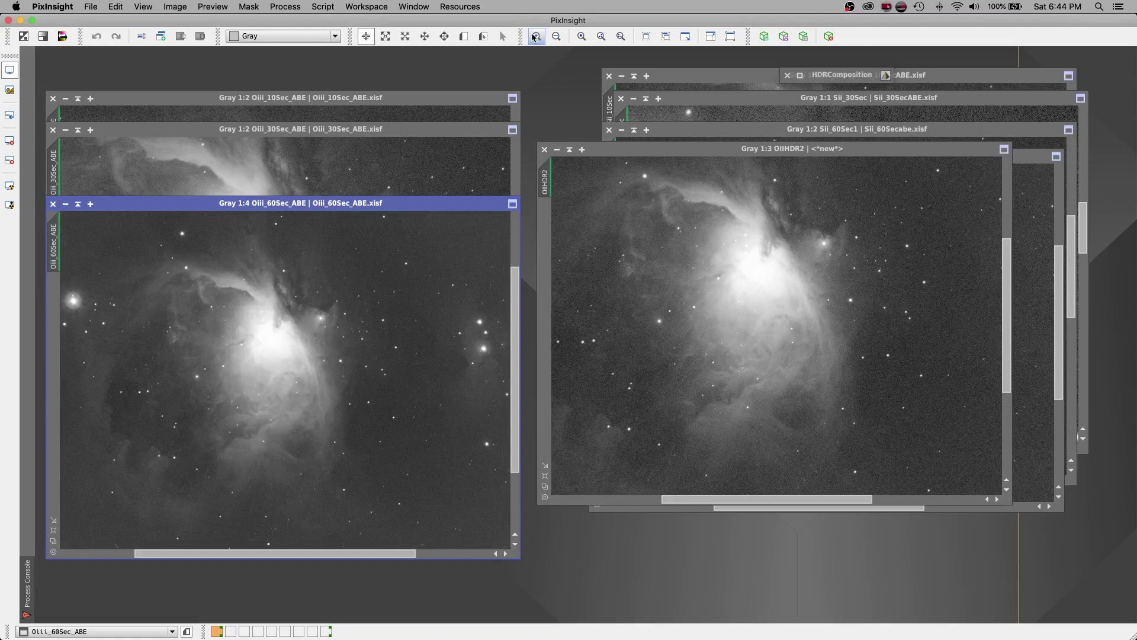
{"action": "left_click_drag", "start_coordinate": [292, 204], "coordinate": [327, 151]}
{"action": "left_click", "coordinate": [537, 37]}
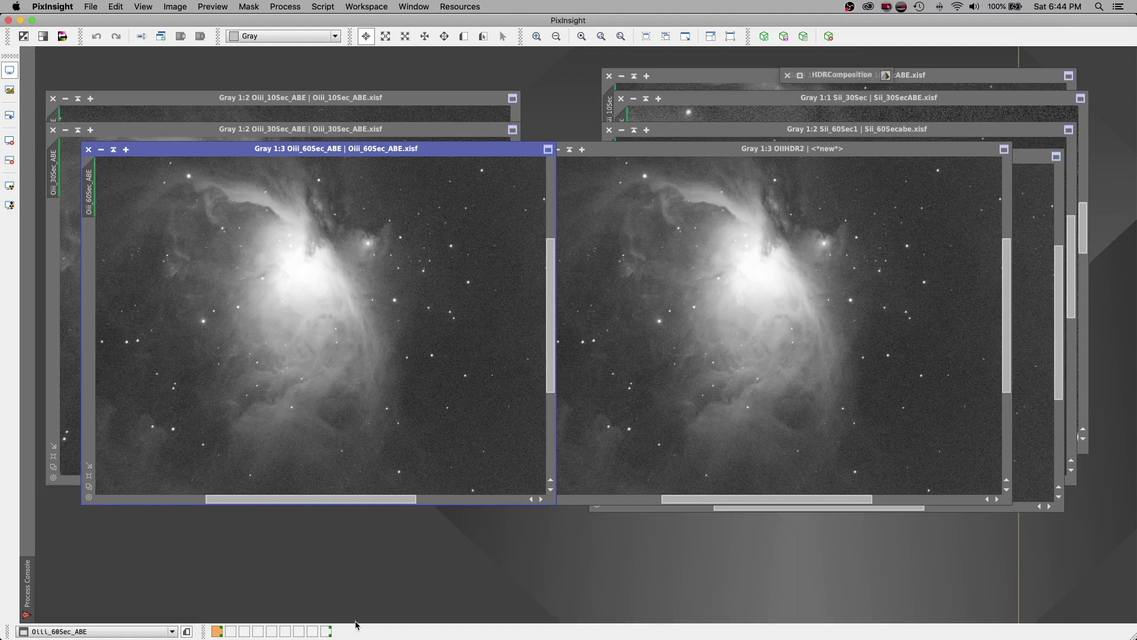
- Switch to the SOO colour workspace and bring the SOO_Reg image to the front
{"action": "left_click", "coordinate": [327, 631]}
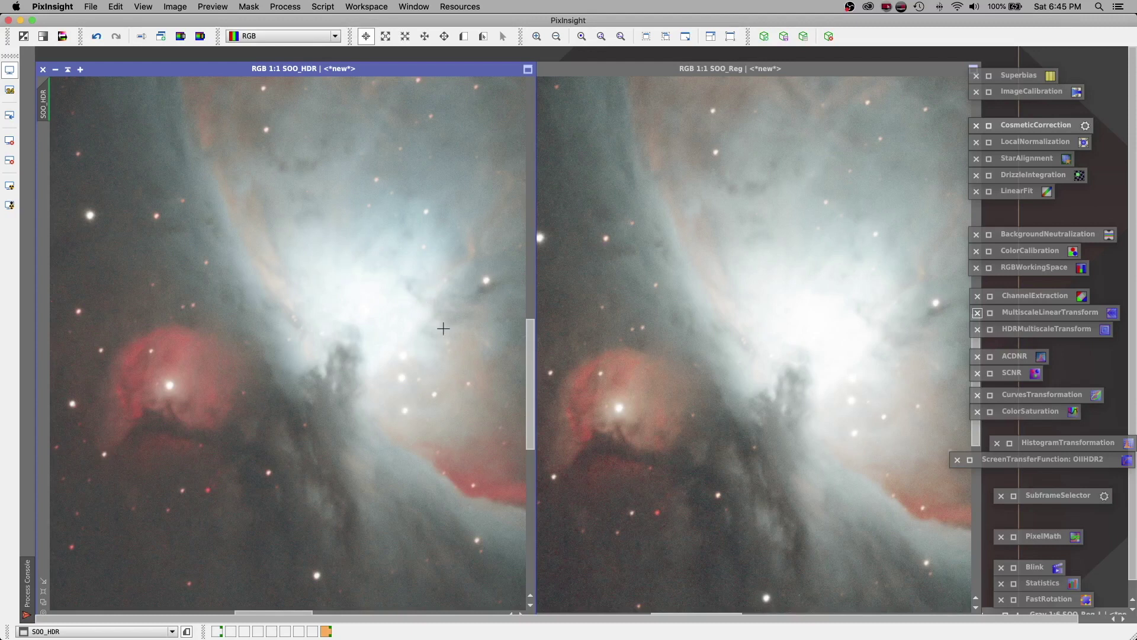
{"action": "left_click", "coordinate": [796, 73]}
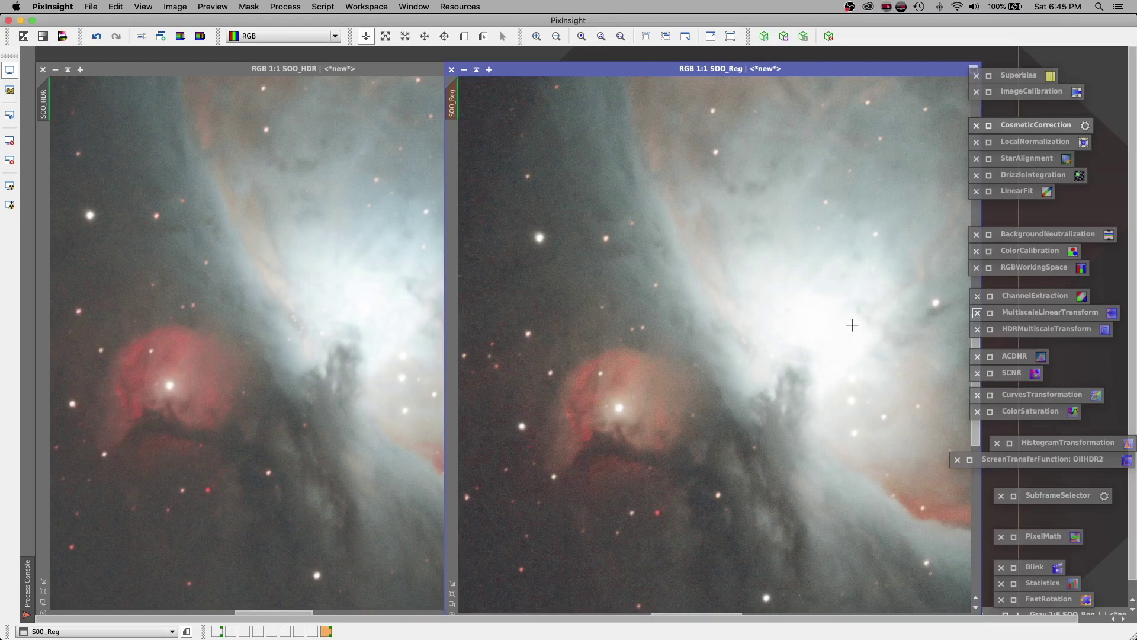
- Zoom SOO_Reg and SOO_HDR to fit and arrange them side by side
{"action": "left_click", "coordinate": [452, 594]}
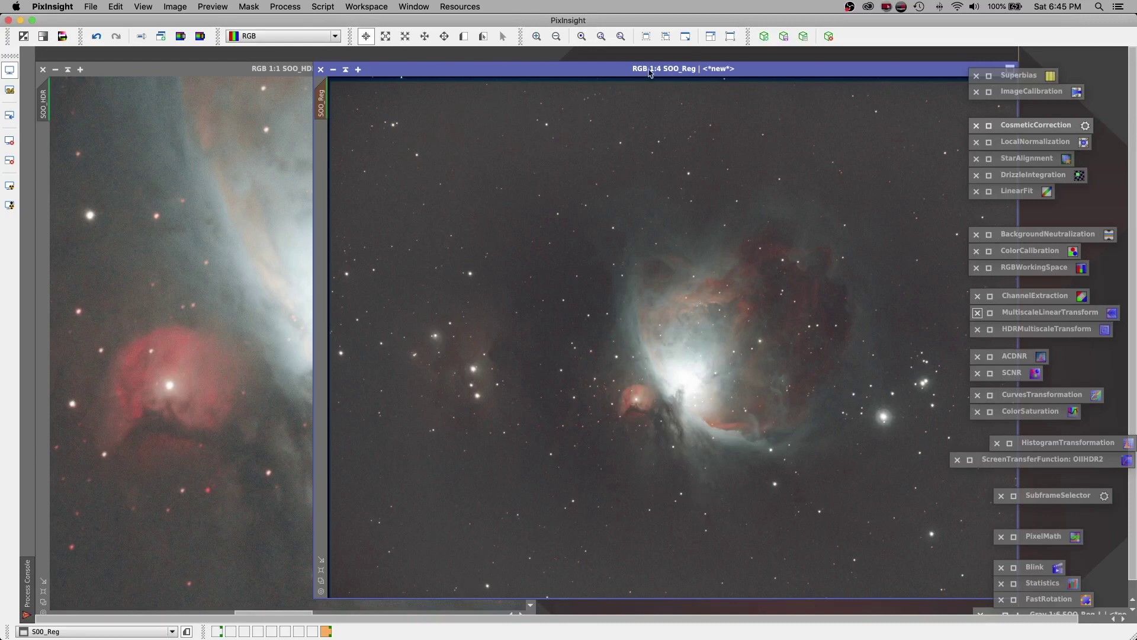
{"action": "left_click_drag", "start_coordinate": [650, 71], "coordinate": [708, 69]}
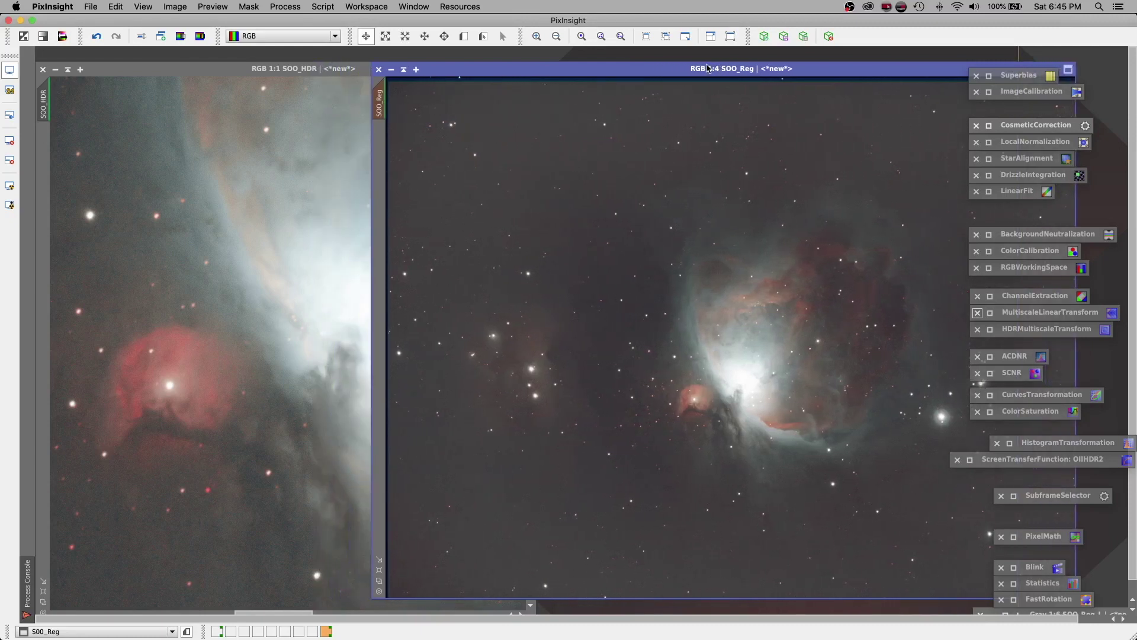
{"action": "left_click", "coordinate": [328, 71]}
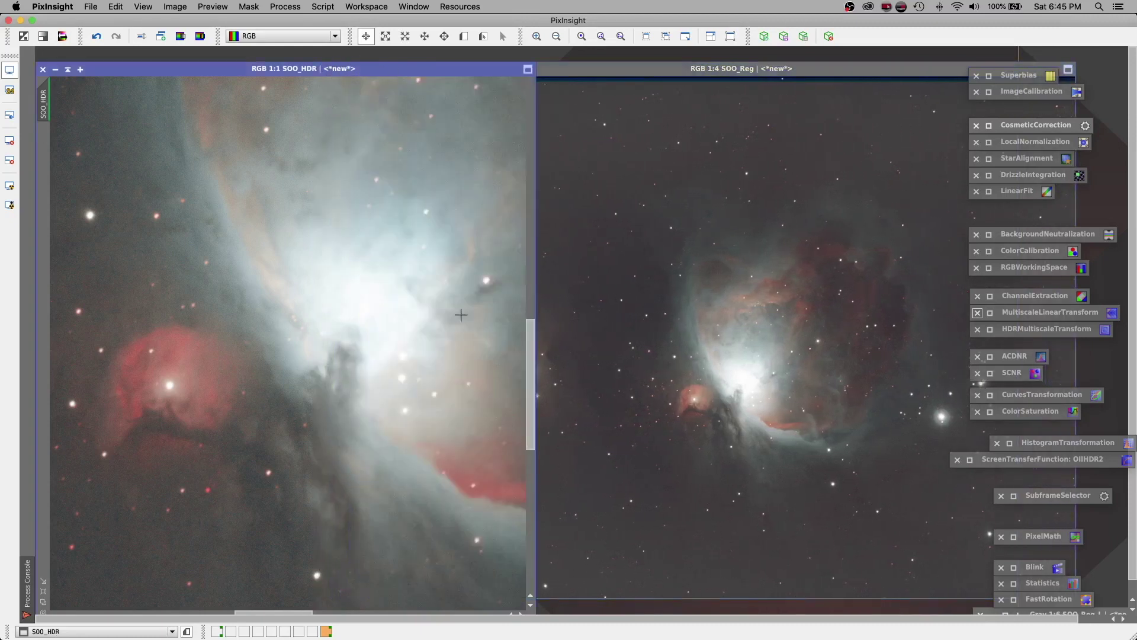
{"action": "left_click", "coordinate": [25, 610]}
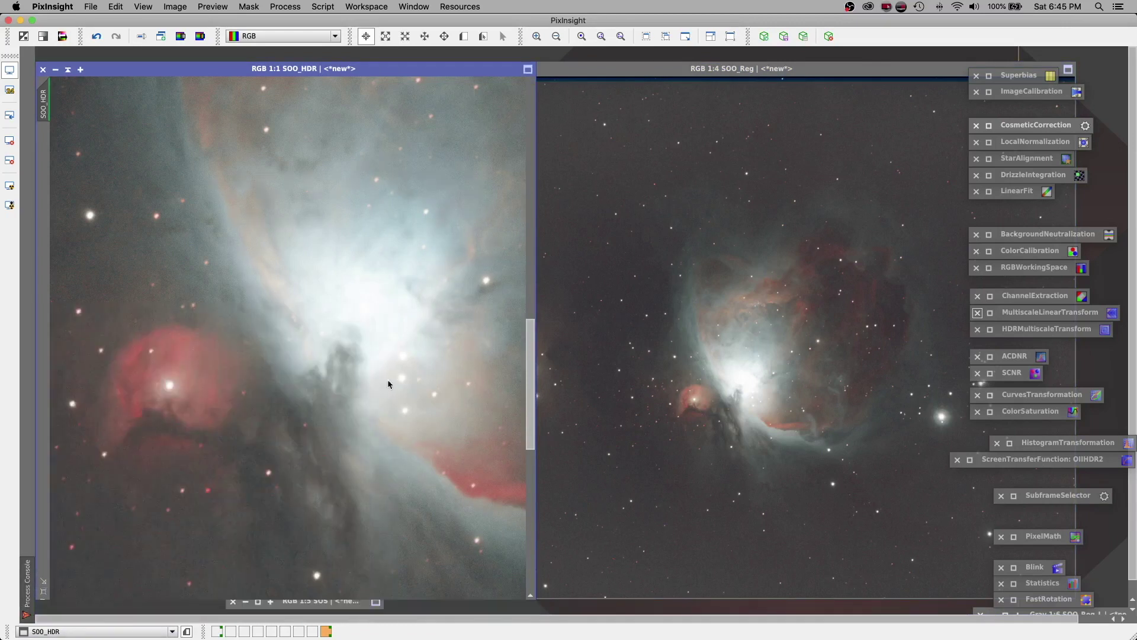
{"action": "key", "text": "ctrl+shift+z"}
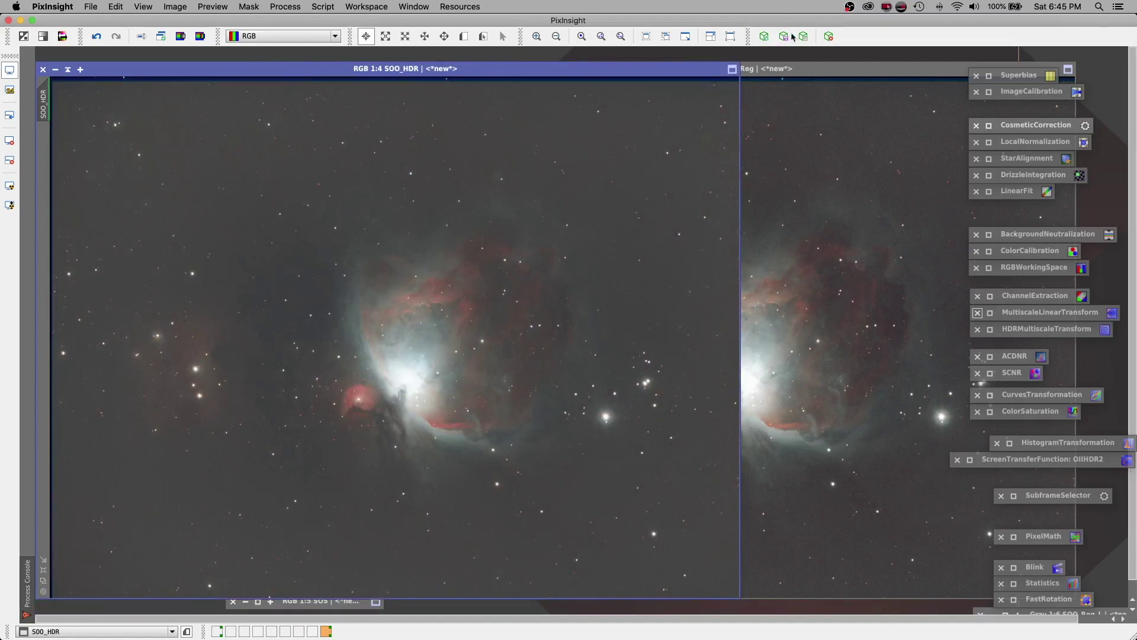
{"action": "left_click_drag", "start_coordinate": [653, 71], "coordinate": [544, 71]}
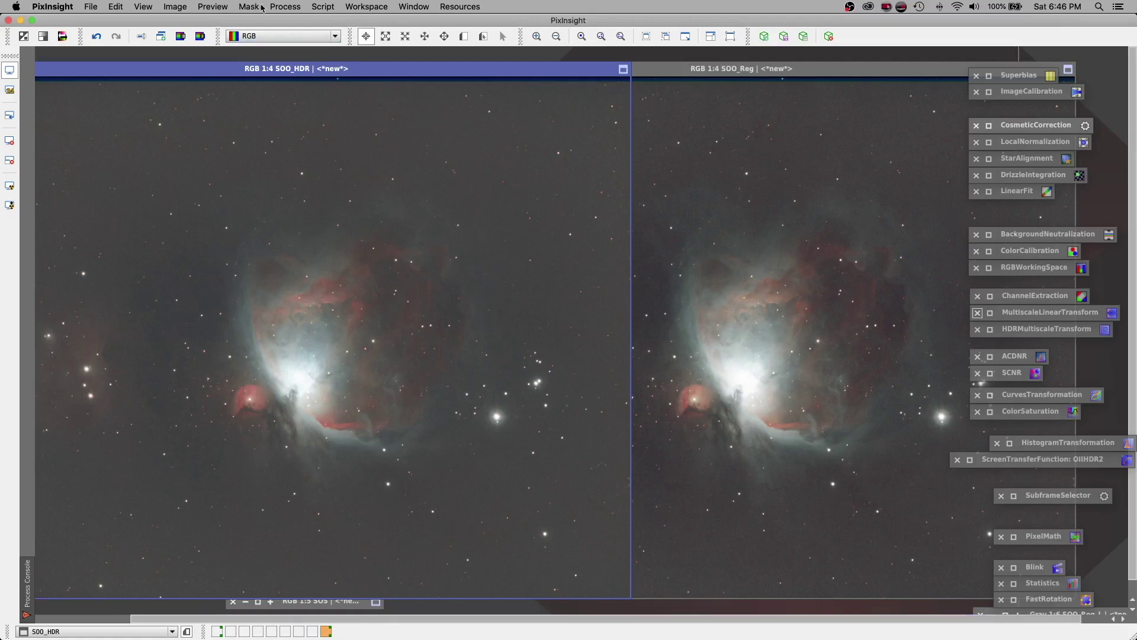
- Launch a new HDRComposition instance from Process > ImageIntegration
{"action": "left_click", "coordinate": [285, 6]}
{"action": "mouse_move", "coordinate": [332, 238]}
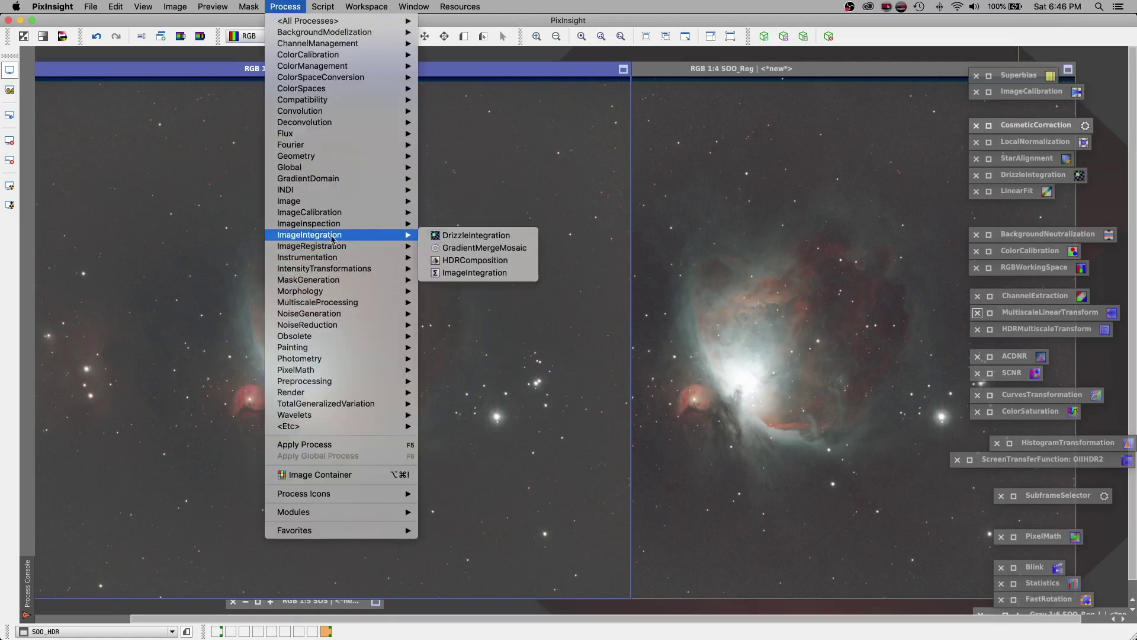
{"action": "left_click", "coordinate": [520, 261]}
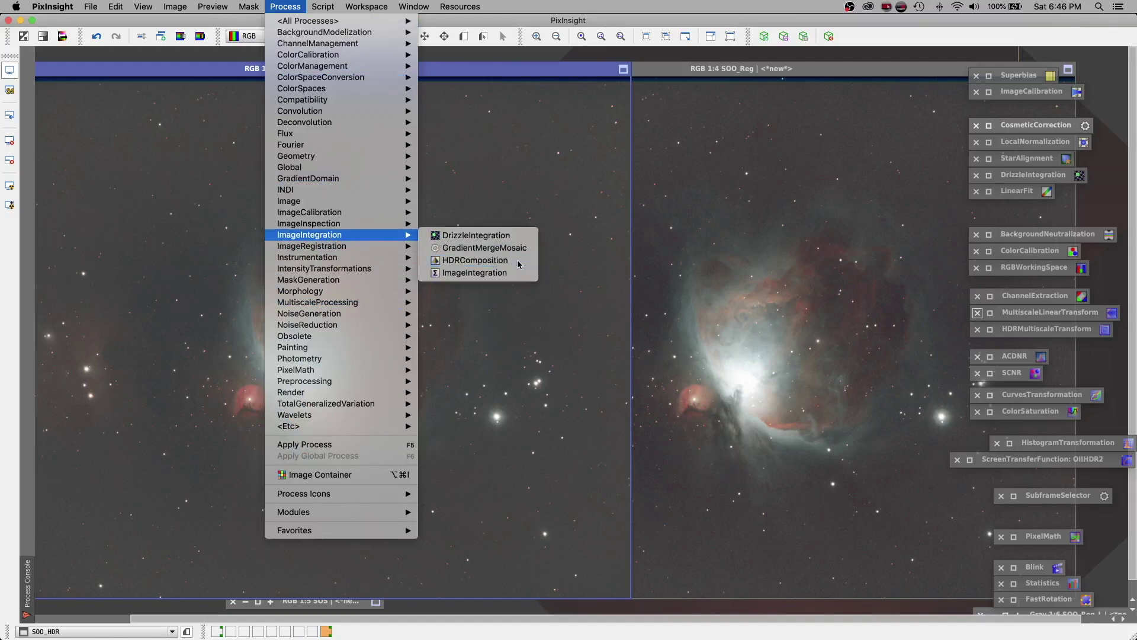